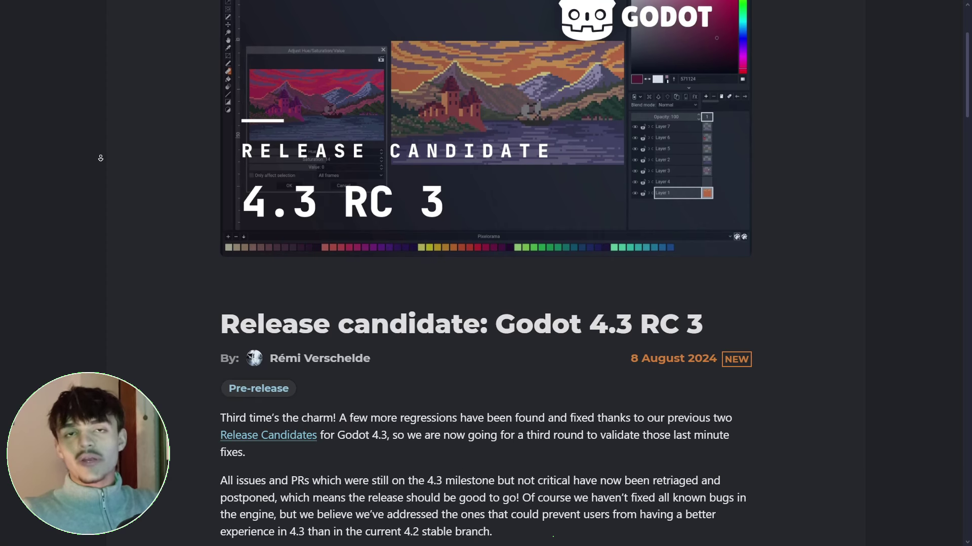
Read the release notes, highlighting the sentences on postponed issues and issues addressed for 4.3
scroll(101, 158, down, 6)
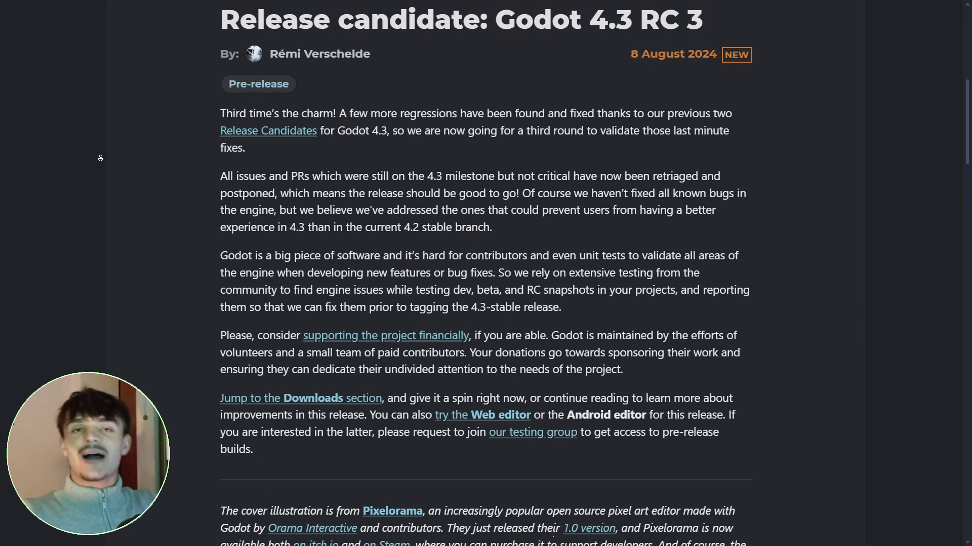
scroll(101, 158, down, 6)
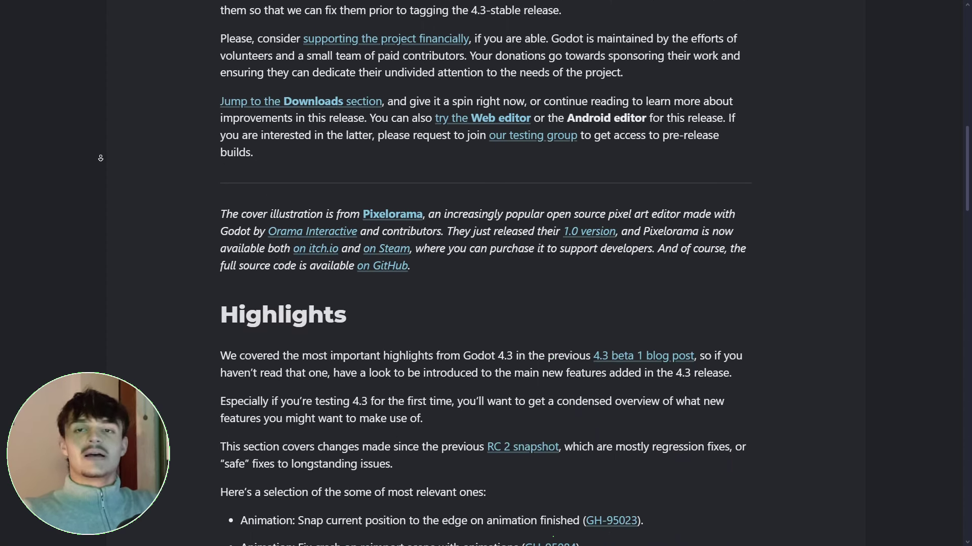
scroll(101, 157, down, 6)
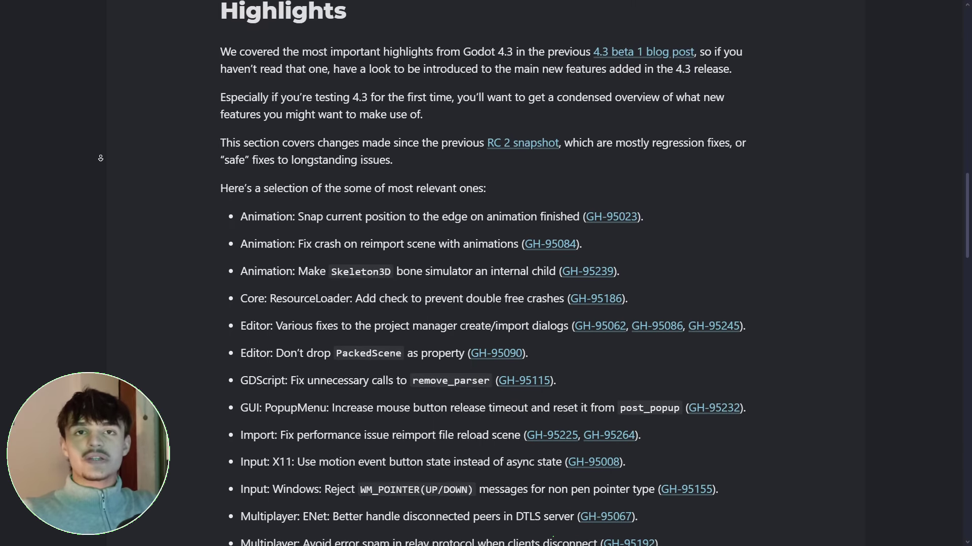
scroll(100, 158, down, 6)
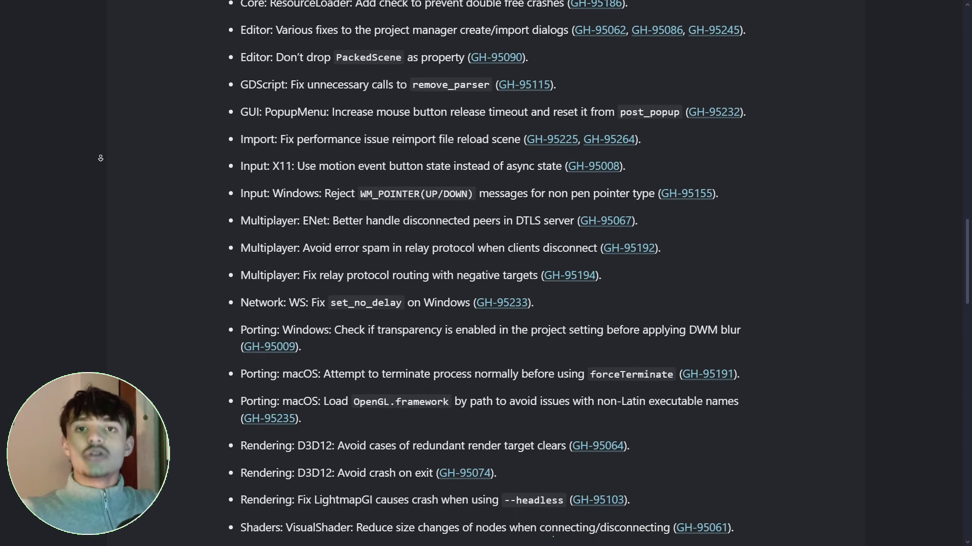
scroll(101, 157, down, 6)
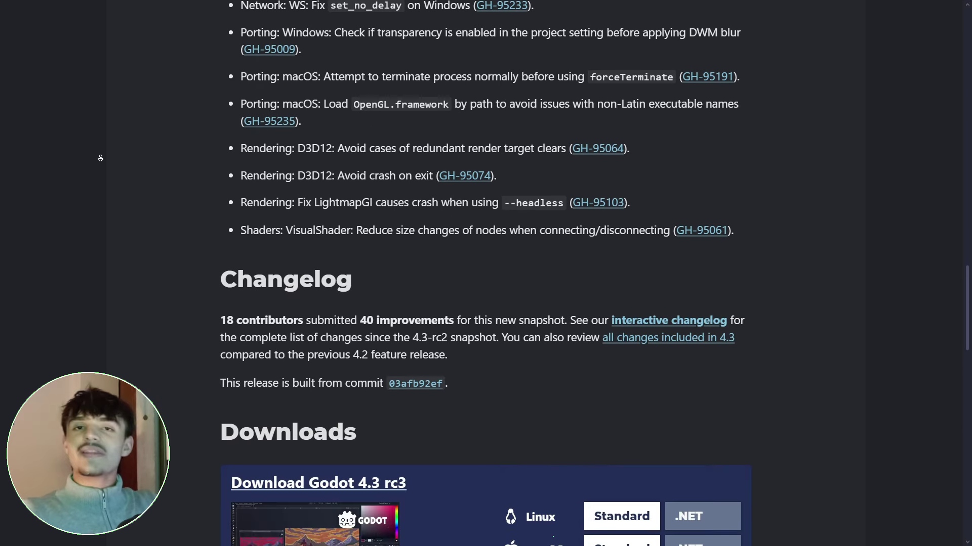
scroll(100, 158, down, 2)
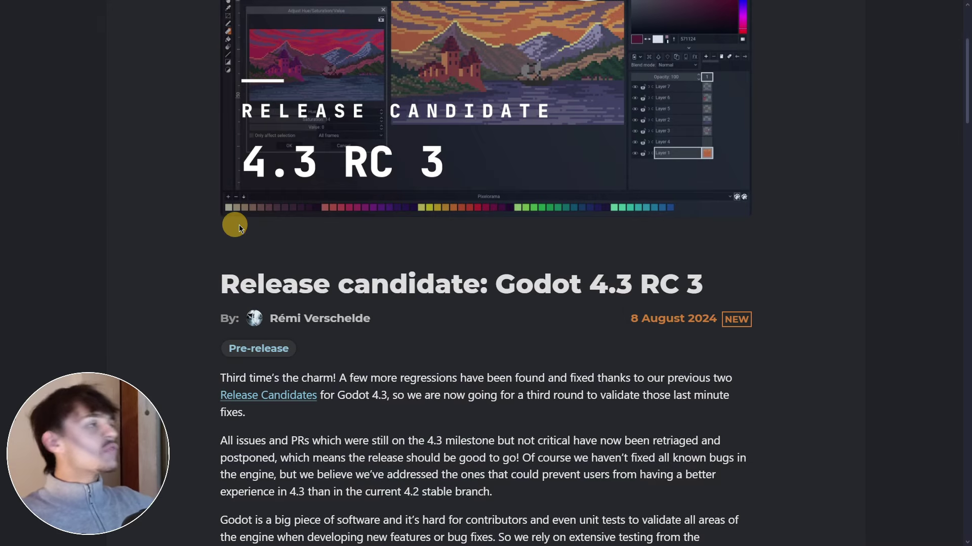
scroll(263, 297, up, 4)
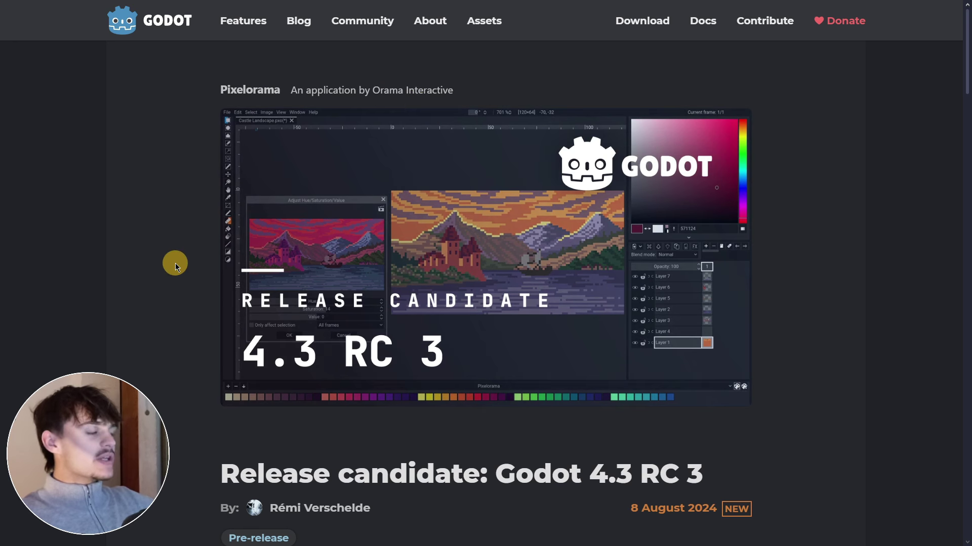
scroll(175, 263, down, 4)
scroll(175, 263, down, 2)
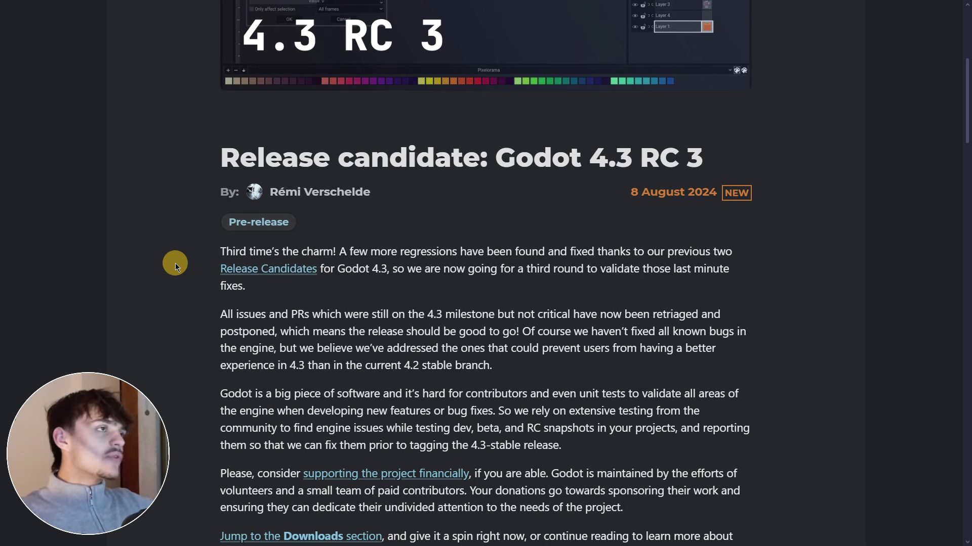
drag(517, 315, 281, 335)
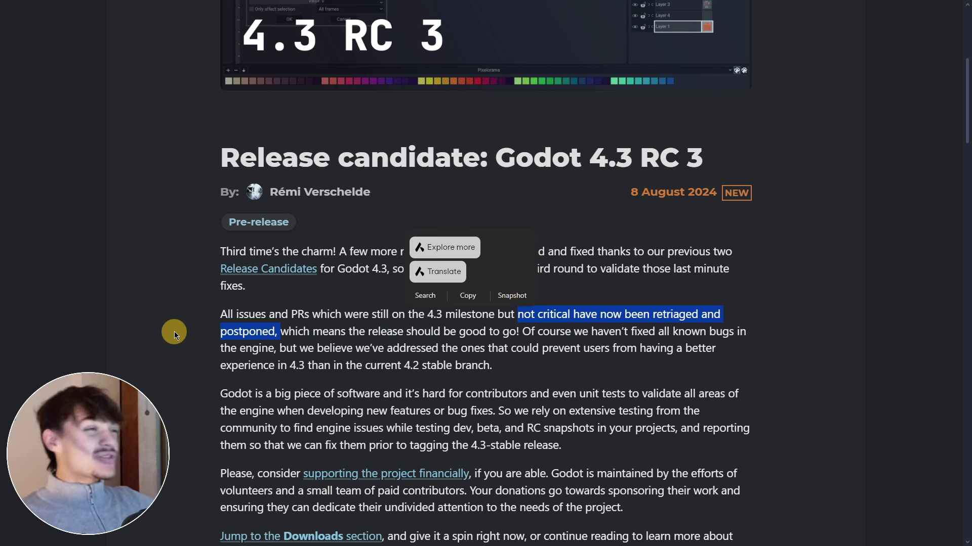
click(175, 331)
scroll(174, 332, down, 2)
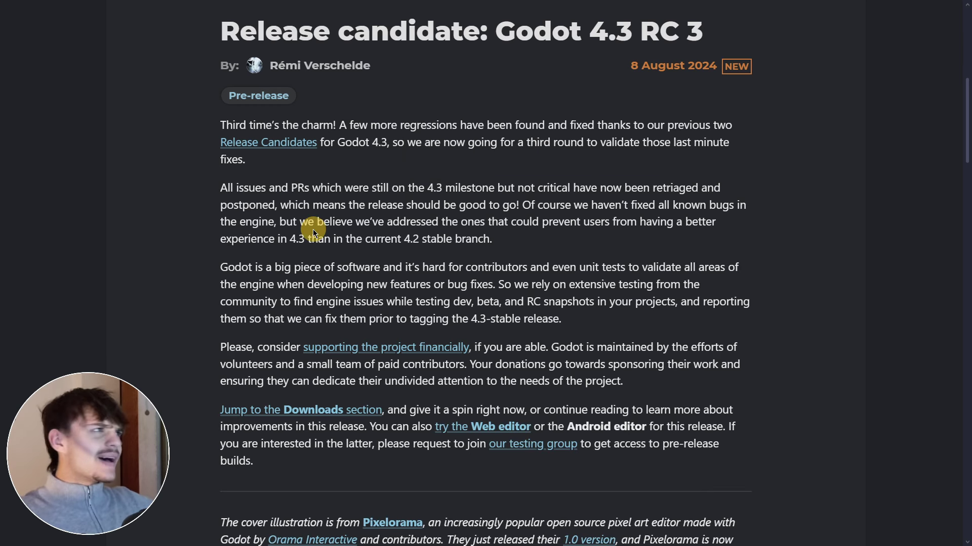
drag(326, 221, 305, 243)
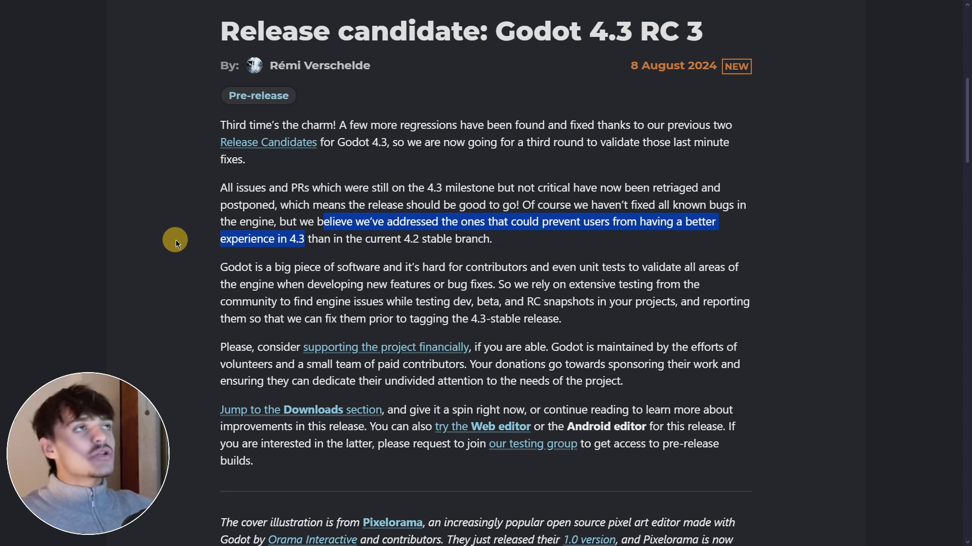
Download the Windows Standard build Godot_v4.3-rc3_win64.exe.zip and show it in Downloads
scroll(175, 240, down, 5)
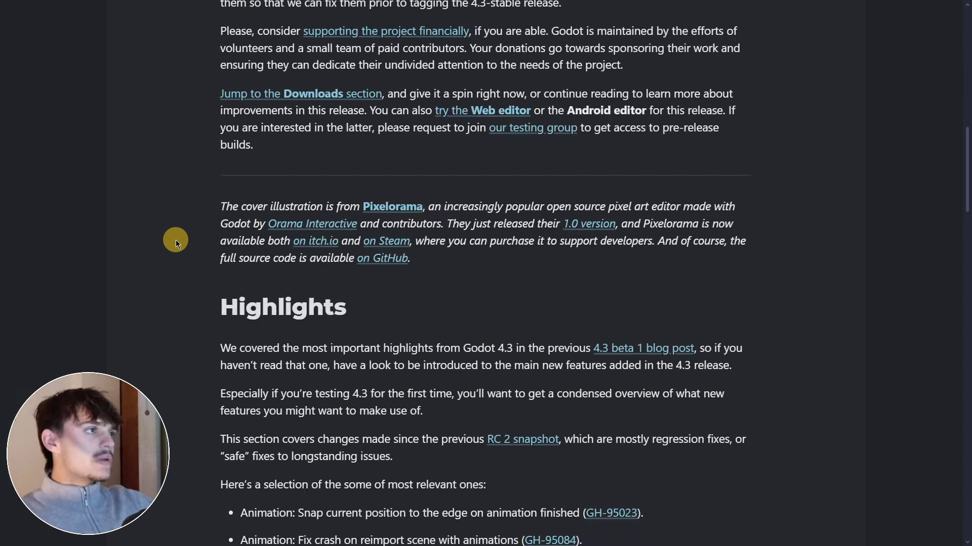
scroll(175, 240, down, 4)
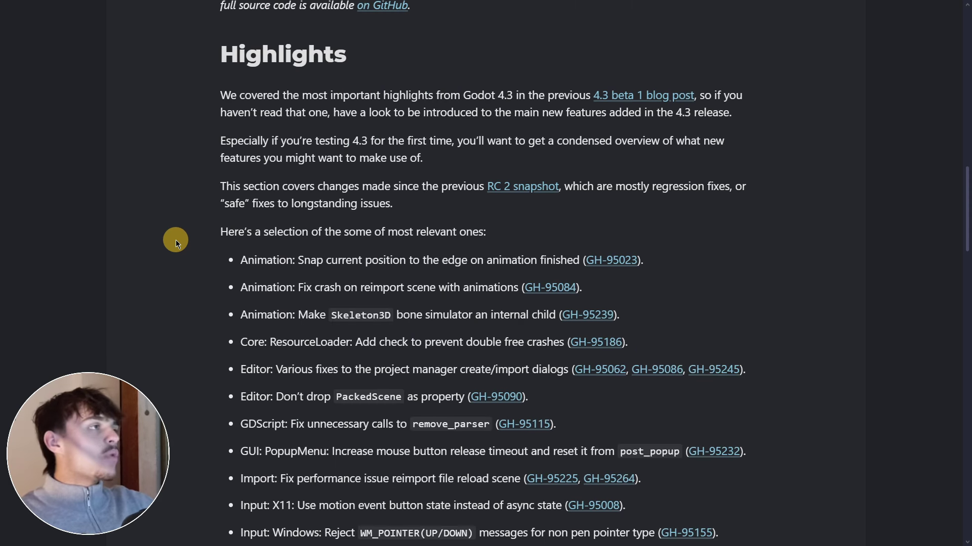
scroll(220, 247, down, 2)
scroll(221, 247, down, 5)
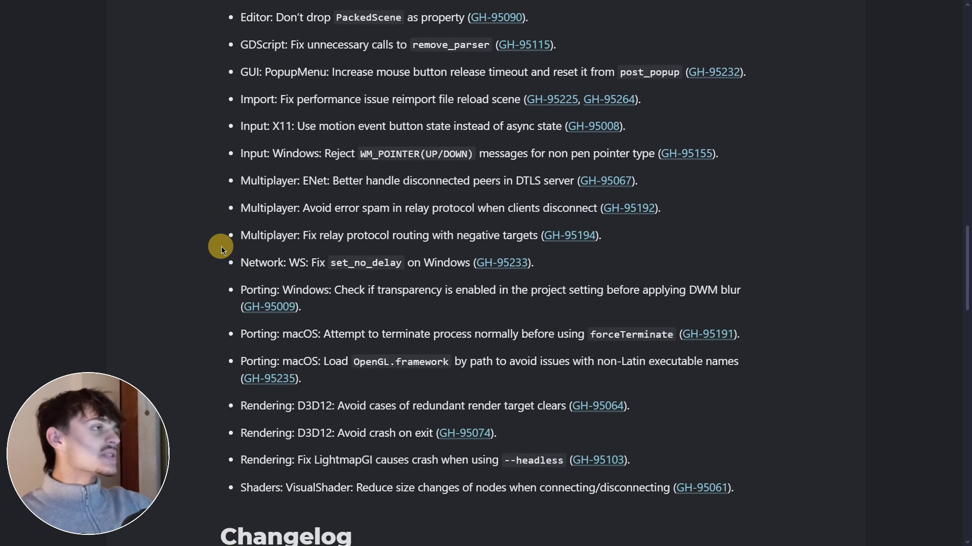
scroll(222, 248, up, 8)
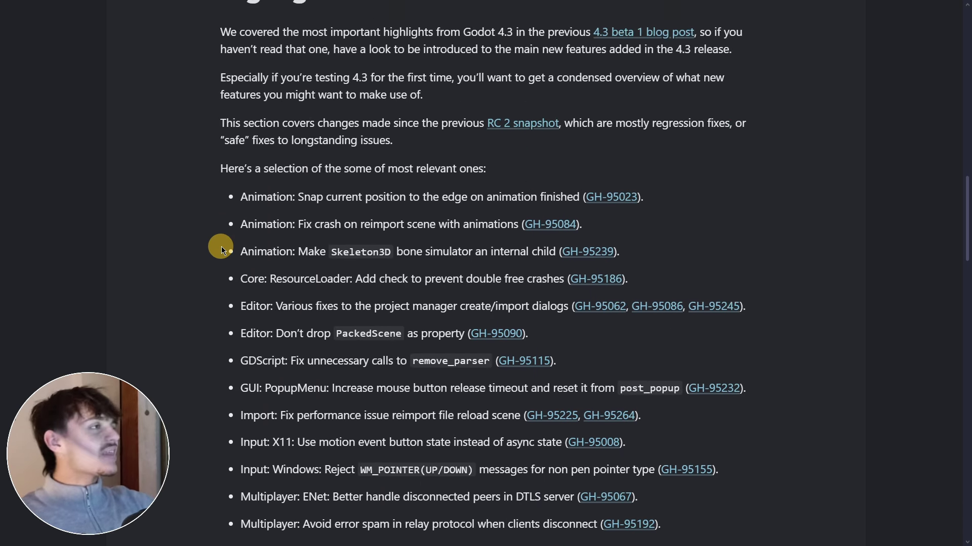
scroll(221, 247, down, 3)
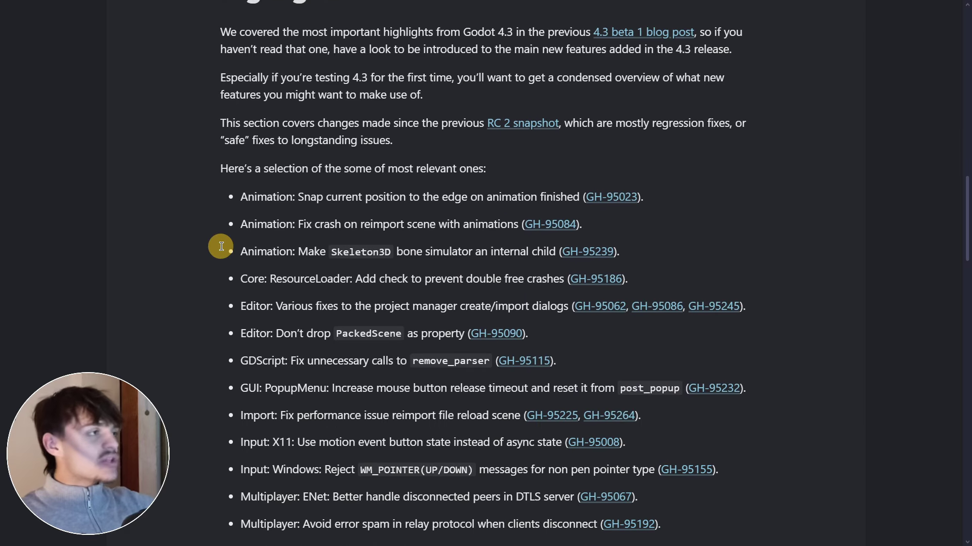
scroll(217, 245, up, 1)
scroll(264, 267, down, 12)
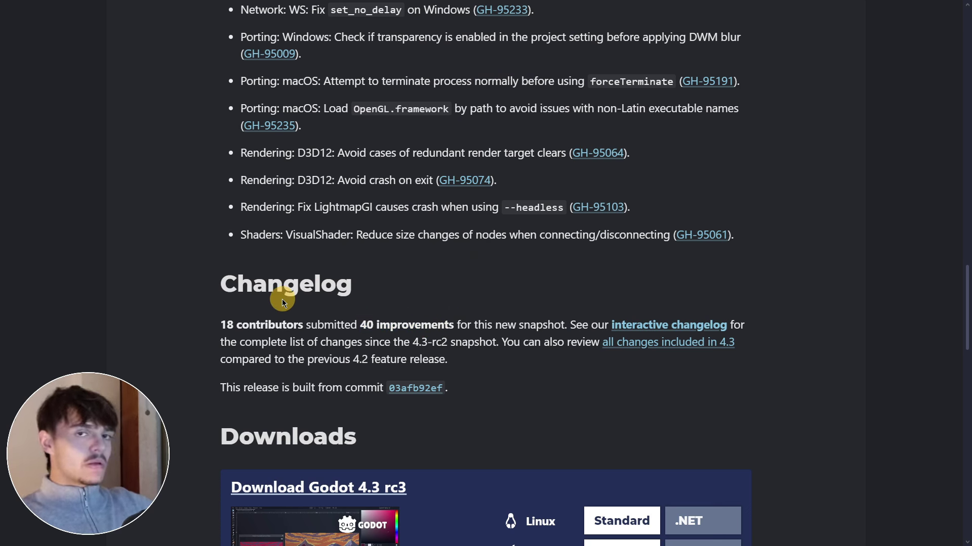
scroll(282, 299, down, 4)
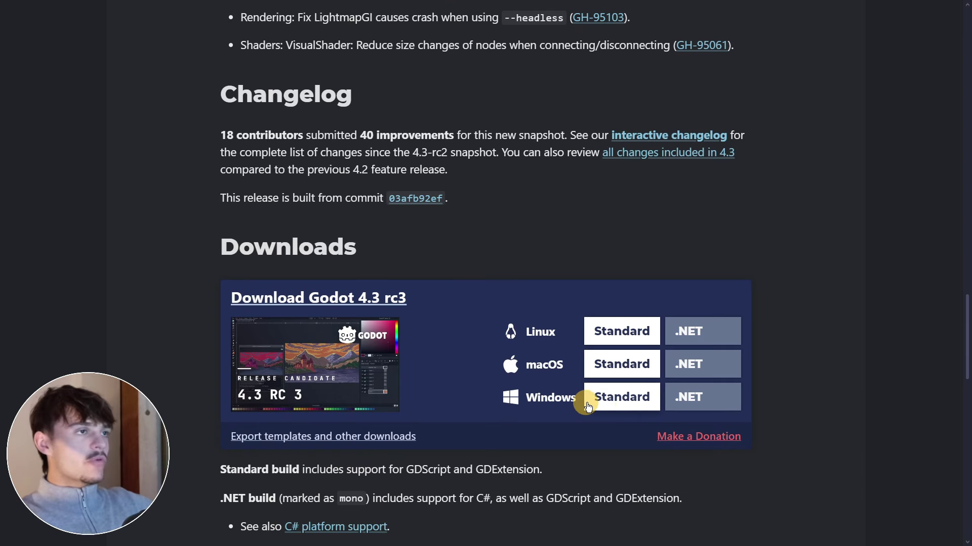
click(600, 408)
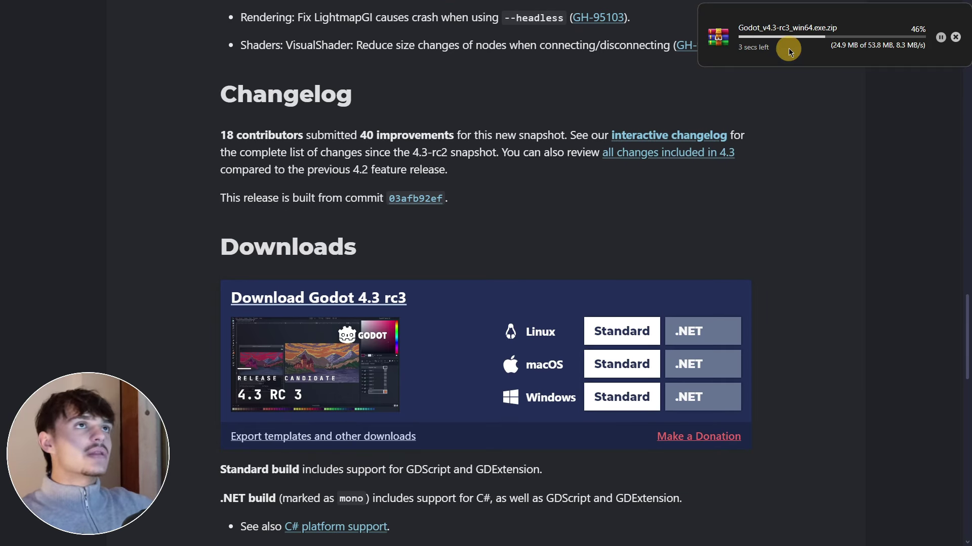
click(819, 50)
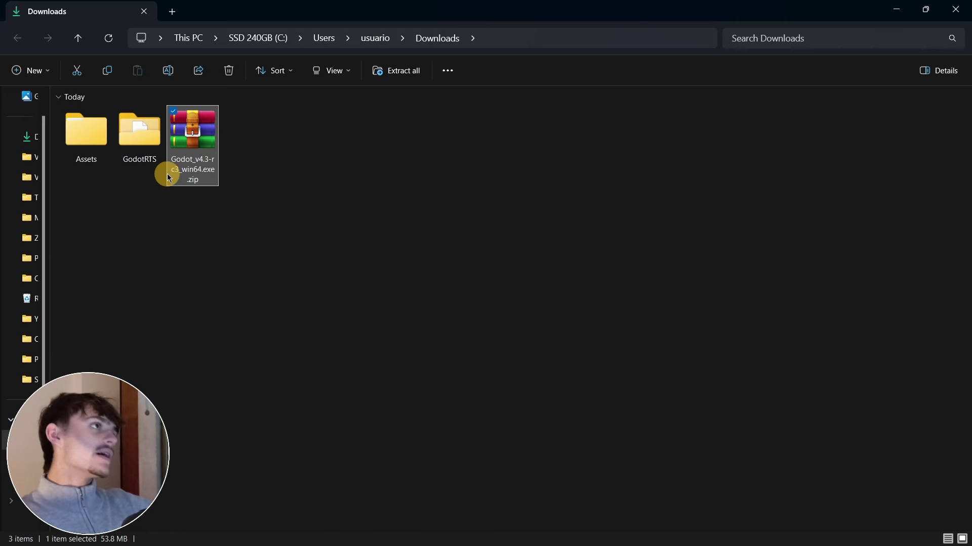
Extract the Godot 4.3 rc3 zip here with WinRAR and select Godot_v4.3-rc3_win64.exe
right_click(183, 167)
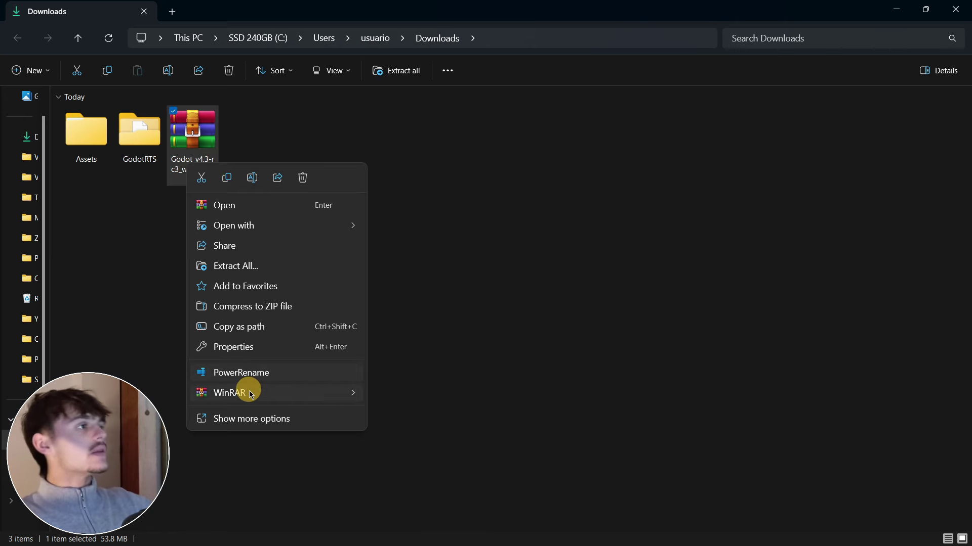
mouse_move(253, 396)
click(403, 456)
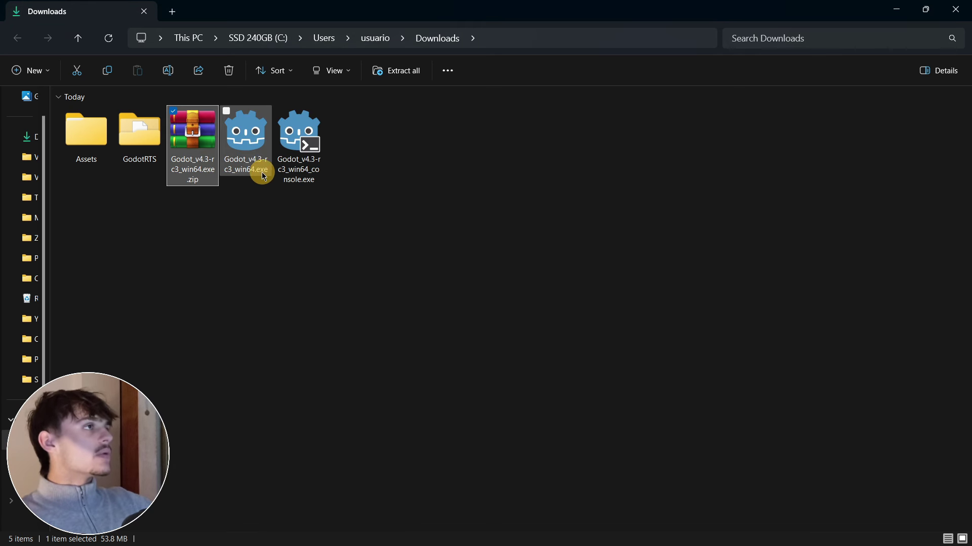
click(255, 159)
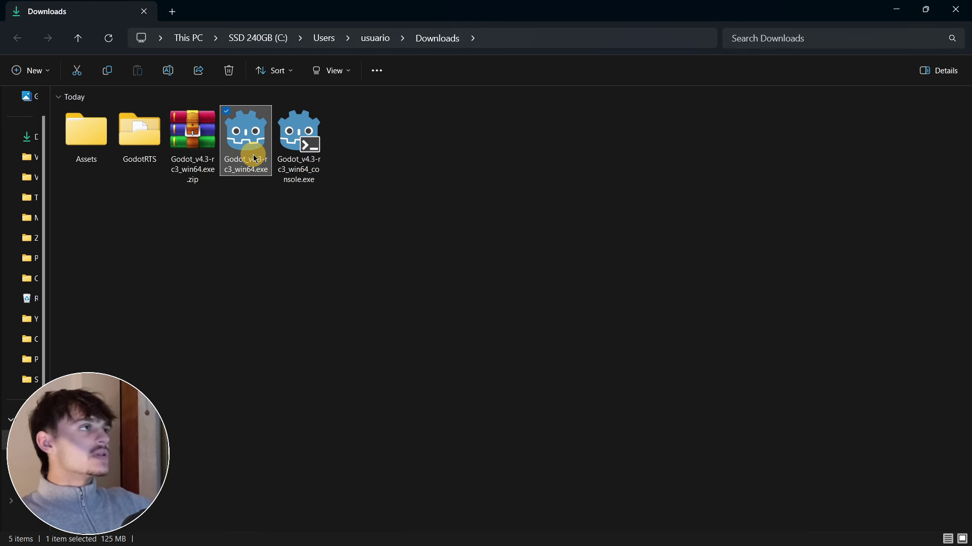
Launch Godot_v4.3-rc3_win64.exe and maximize the Project Manager window
double_click(255, 159)
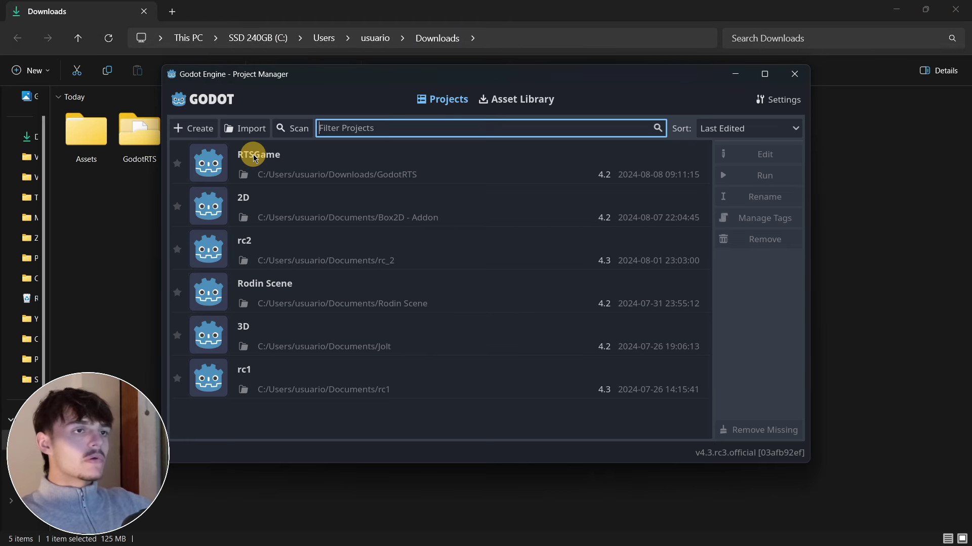
click(763, 81)
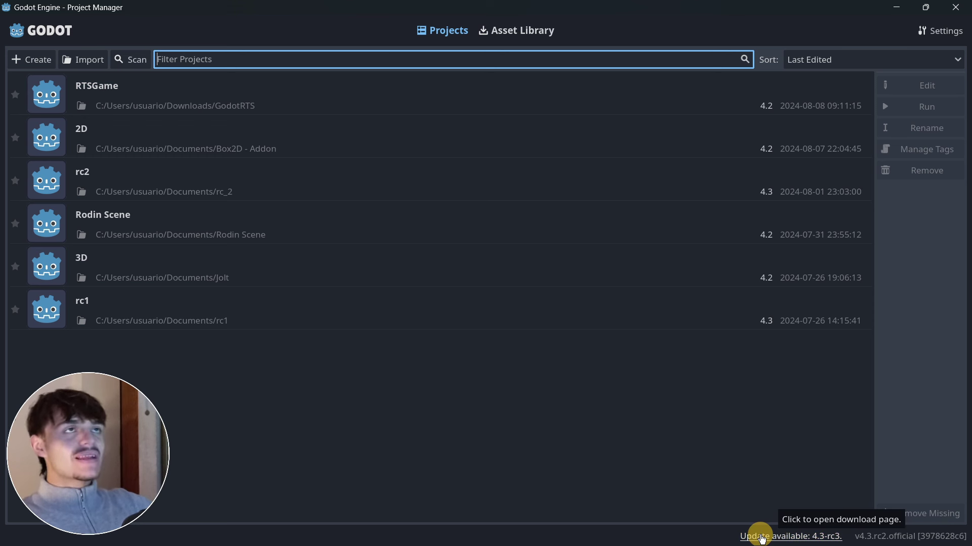
click(928, 36)
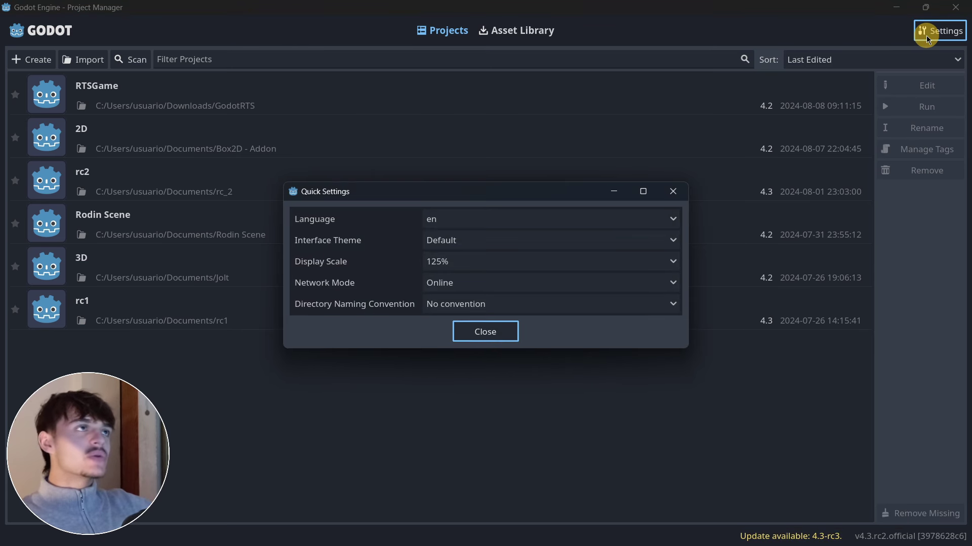
click(456, 286)
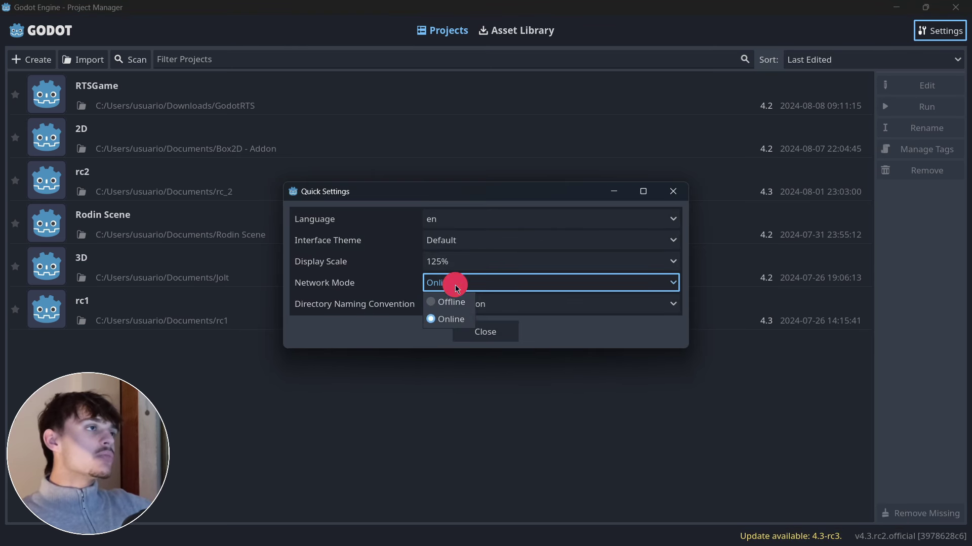
click(440, 303)
click(484, 331)
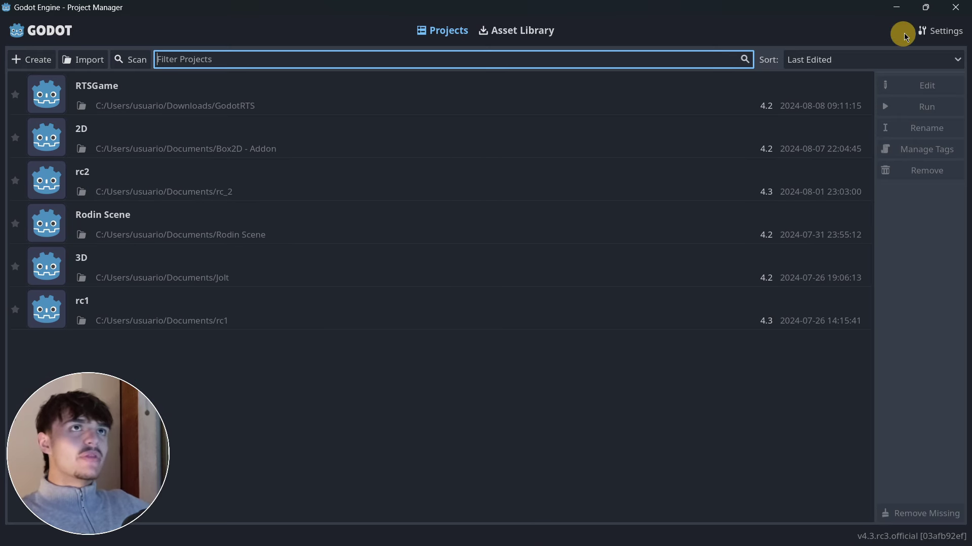
Switch the directory naming convention to snake_case, then begin creating a new project
click(922, 29)
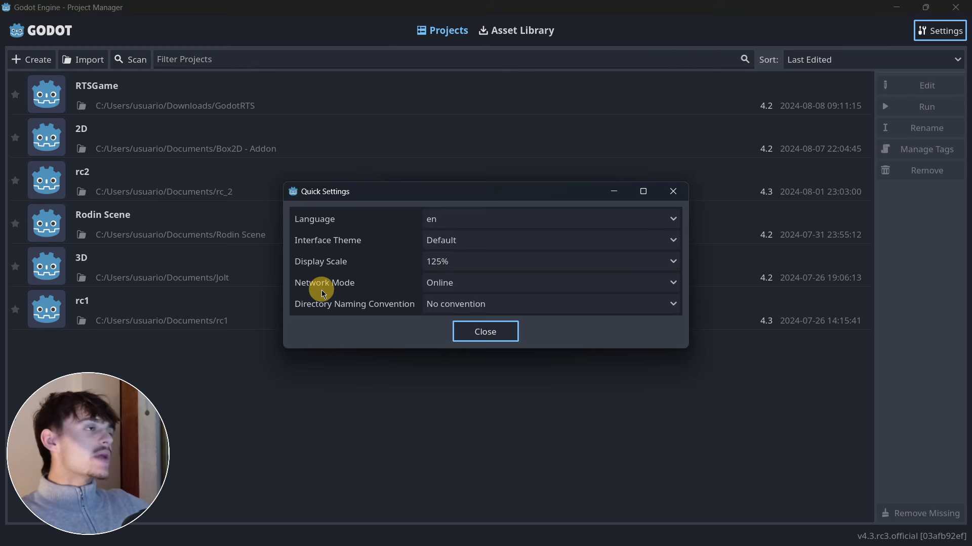
click(483, 308)
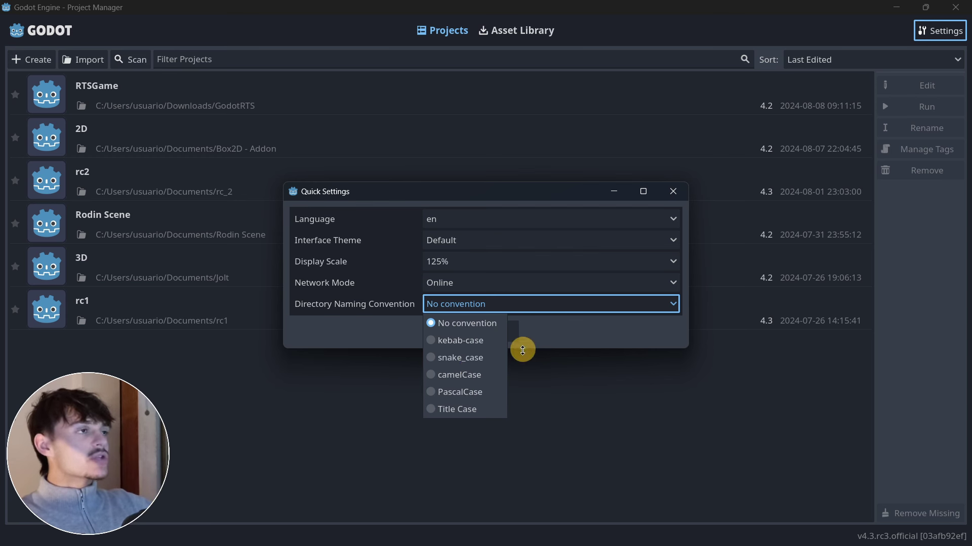
click(481, 363)
click(481, 330)
click(37, 55)
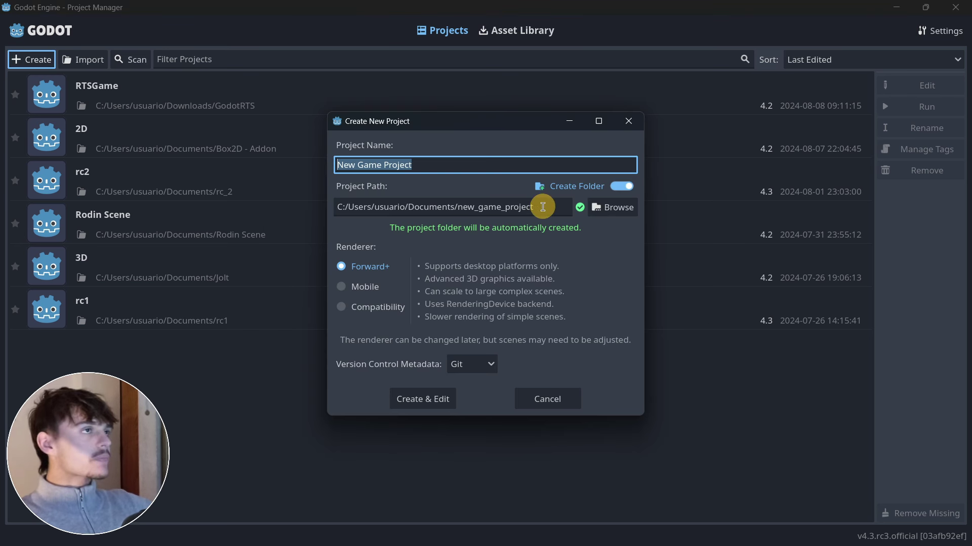
Cancel the new project and switch the directory naming convention to PascalCase
drag(534, 207, 458, 207)
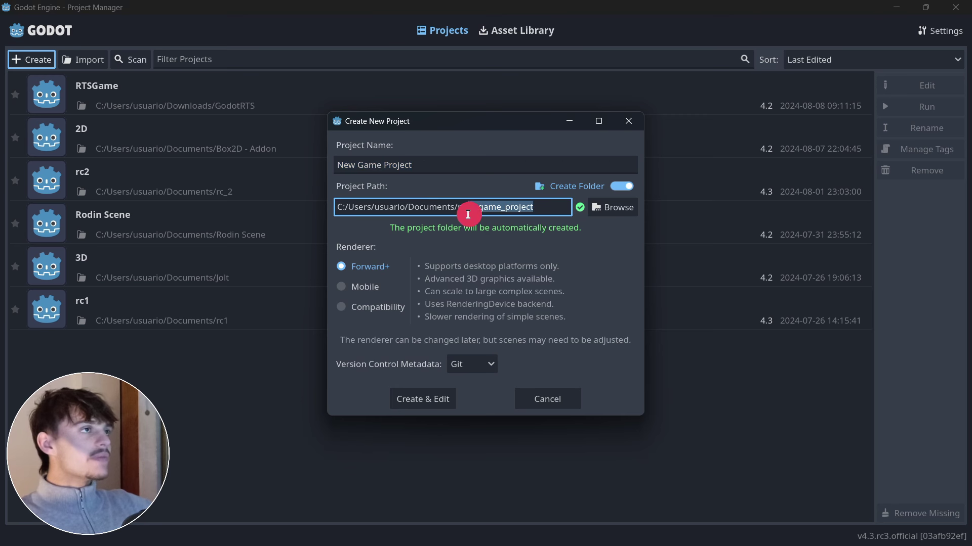
click(544, 398)
click(936, 30)
click(513, 298)
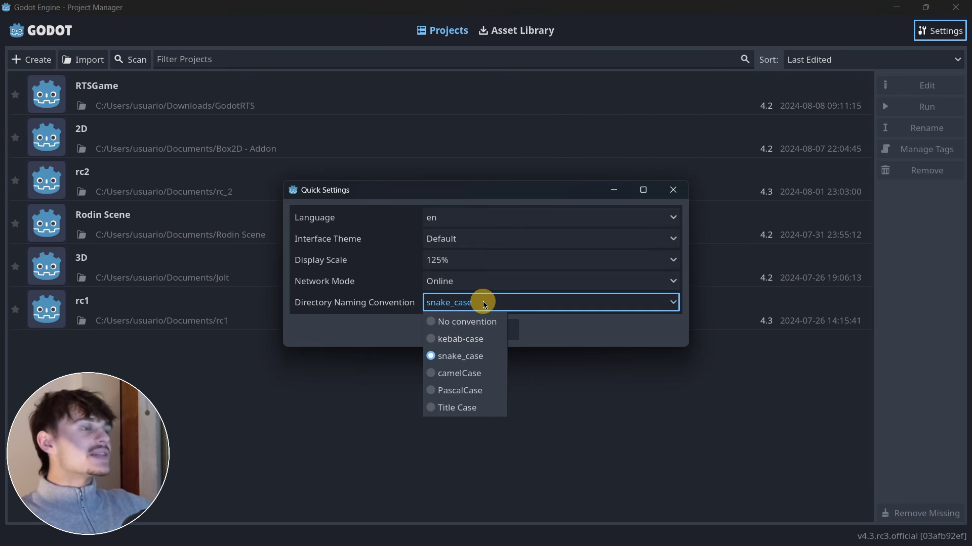
click(446, 389)
click(460, 331)
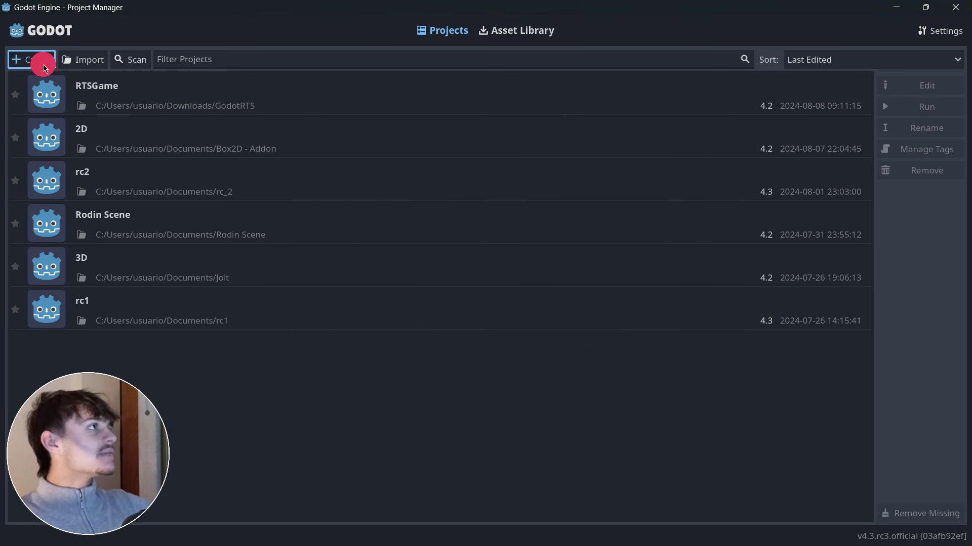
Start a new project again to check the PascalCase folder name, then close the dialog
click(32, 60)
drag(529, 211, 450, 208)
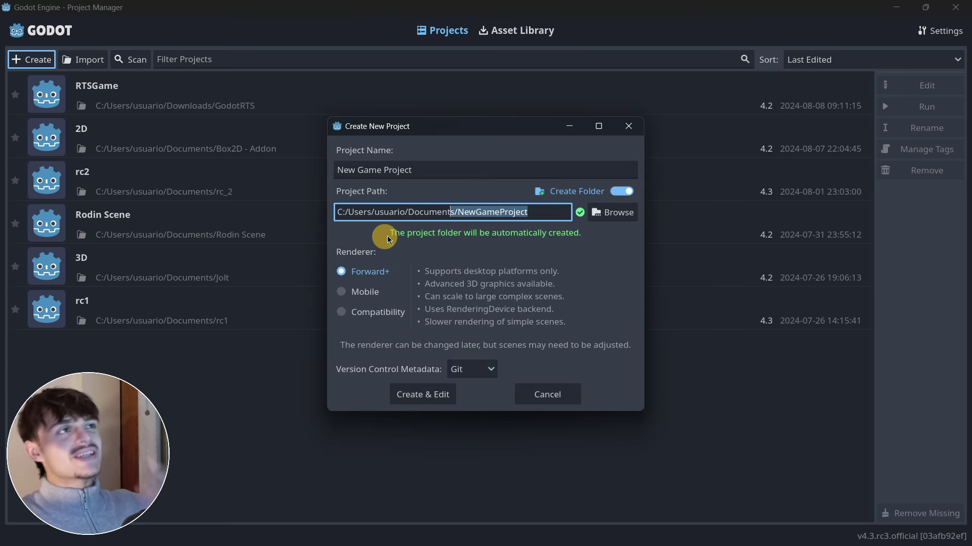
click(629, 126)
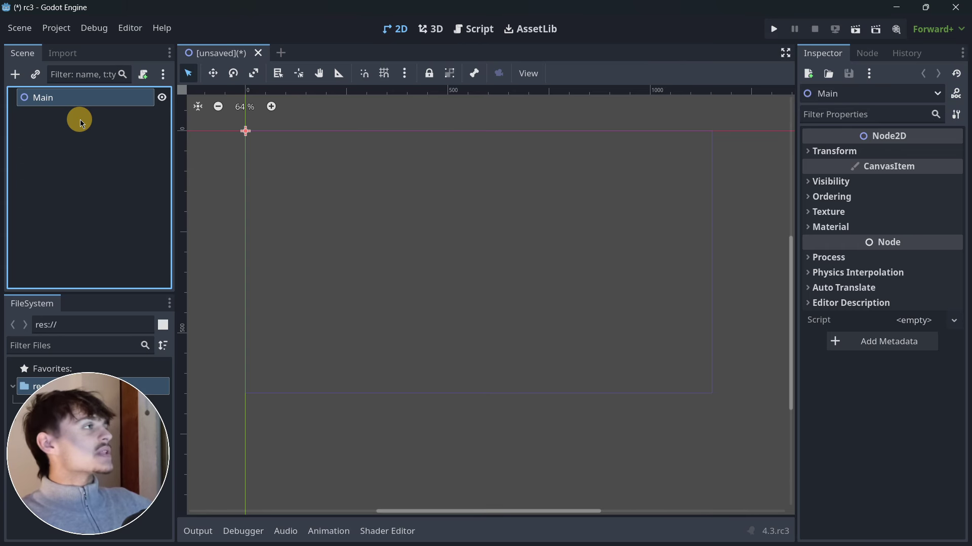
Save the scene as main.tscn and add a TileMapLayer child under Main
key(ctrl+s)
click(386, 469)
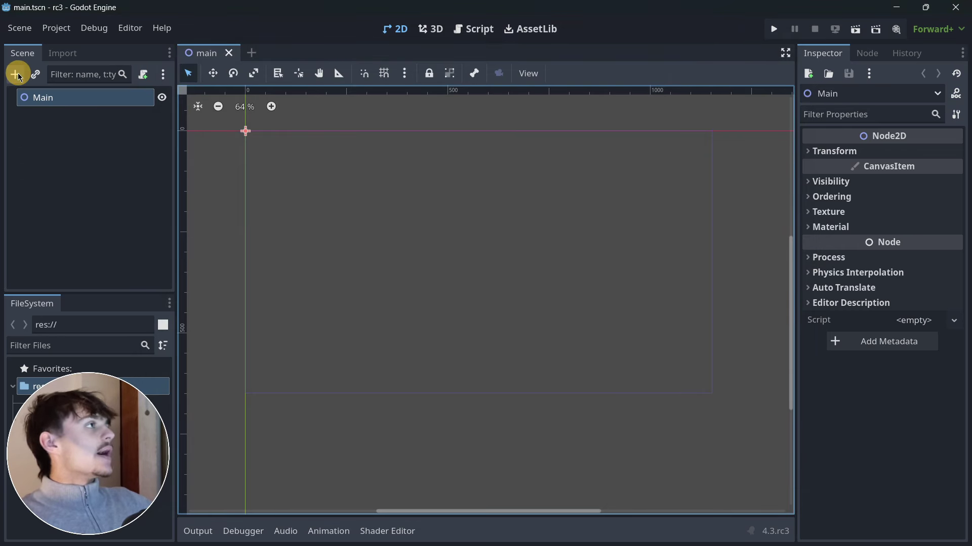
click(16, 74)
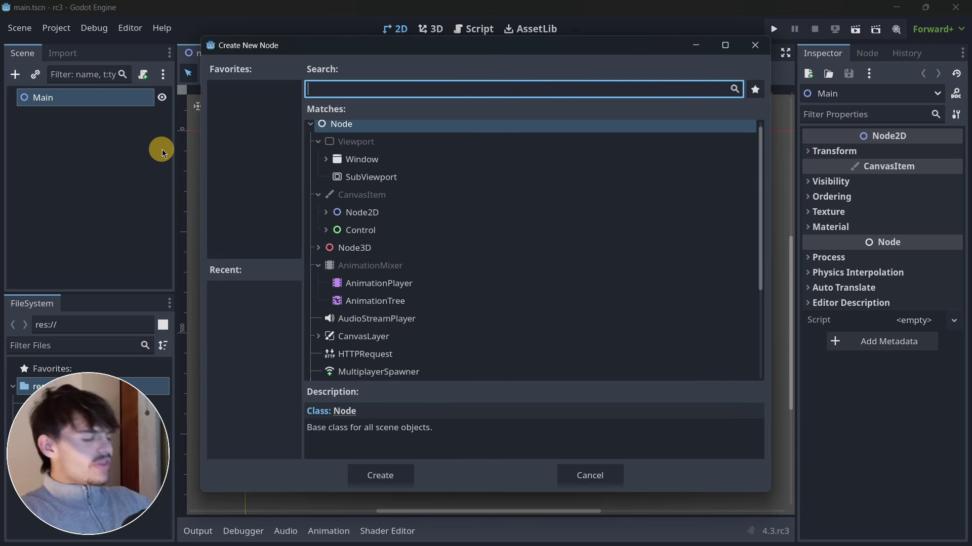
text(Tile)
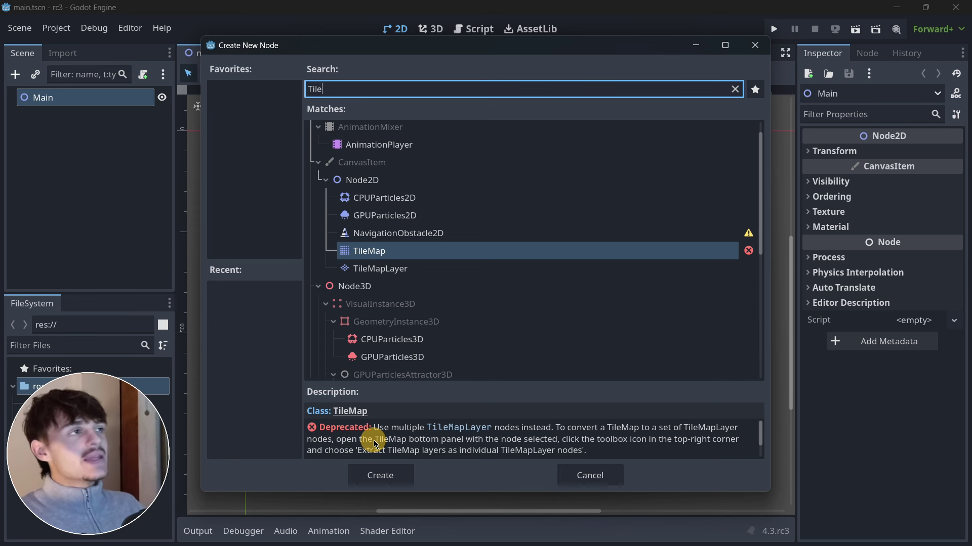
double_click(414, 272)
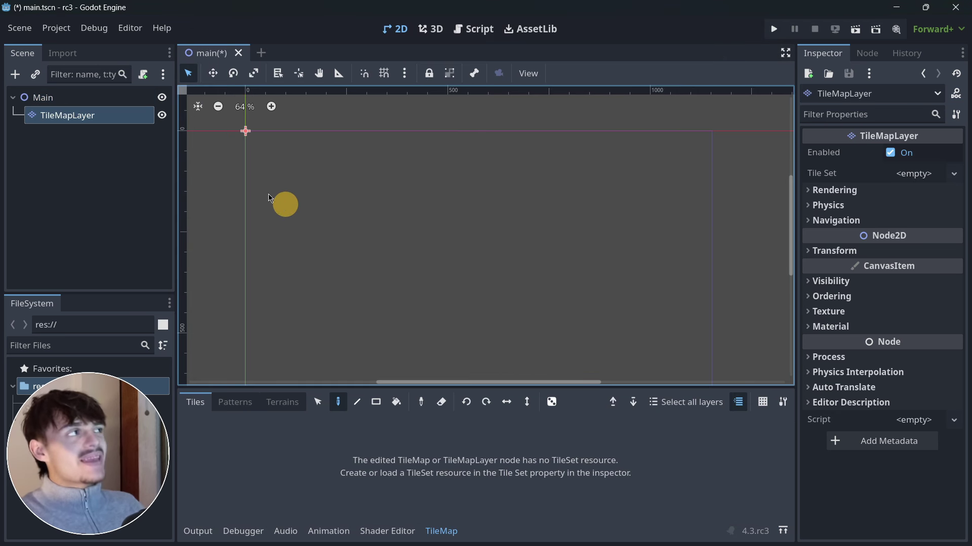
Add a deprecated TileMap node as another child of Main
click(54, 97)
click(15, 74)
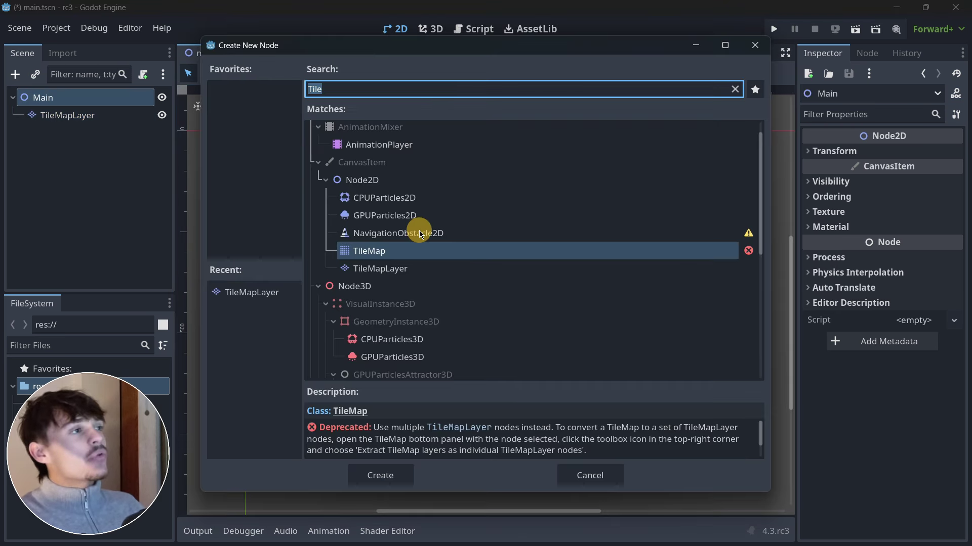
double_click(385, 251)
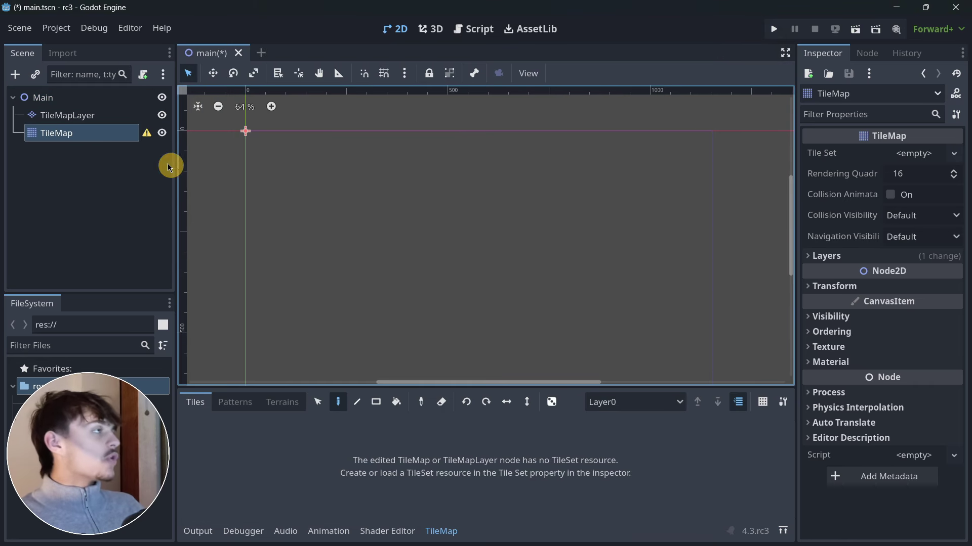
Compare the TileMapLayer and TileMap properties, including the TileMap's layer list and settings
click(95, 115)
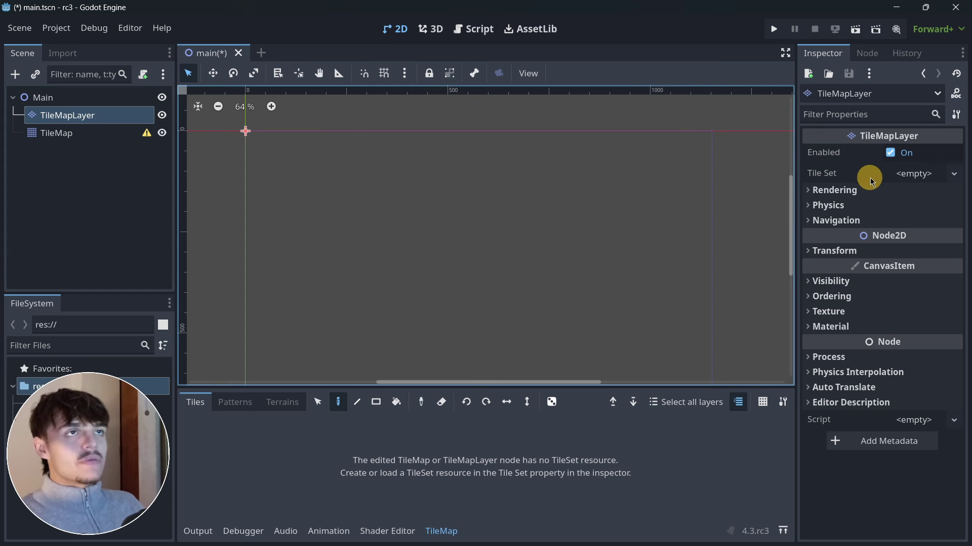
click(911, 175)
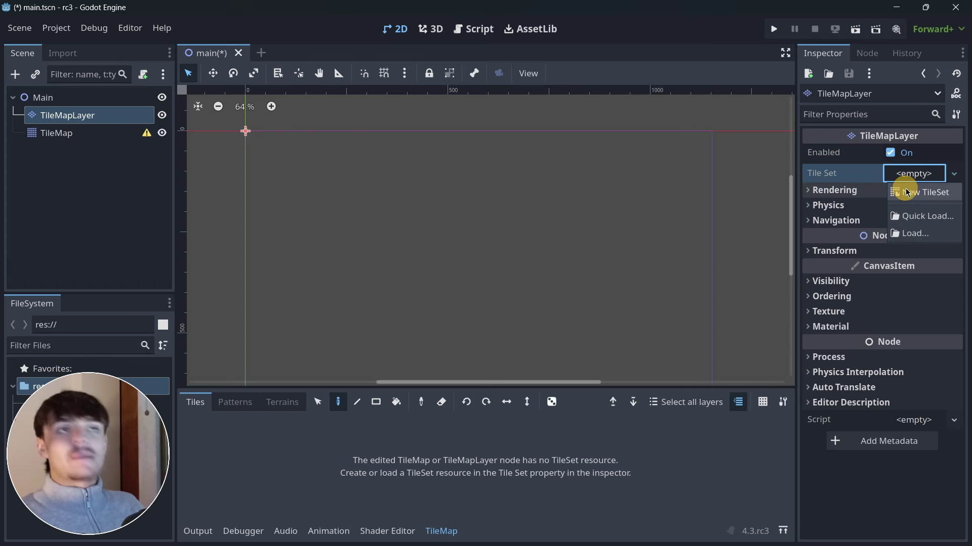
click(60, 132)
click(60, 133)
click(217, 172)
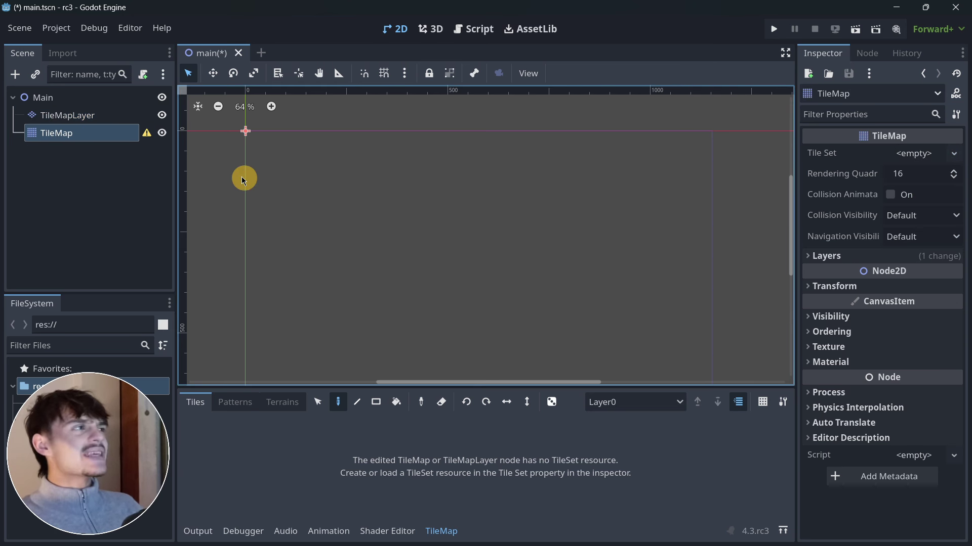
click(623, 402)
click(625, 402)
click(838, 256)
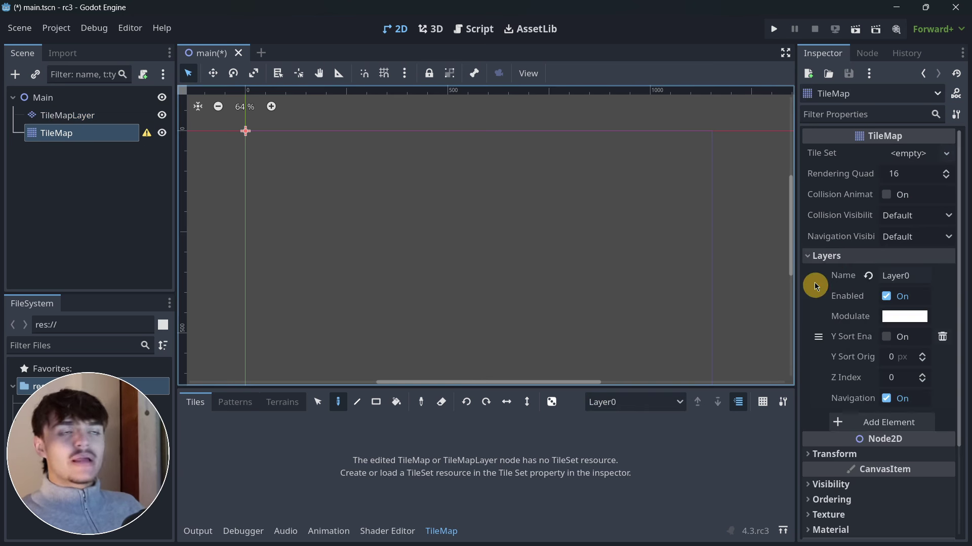
click(77, 116)
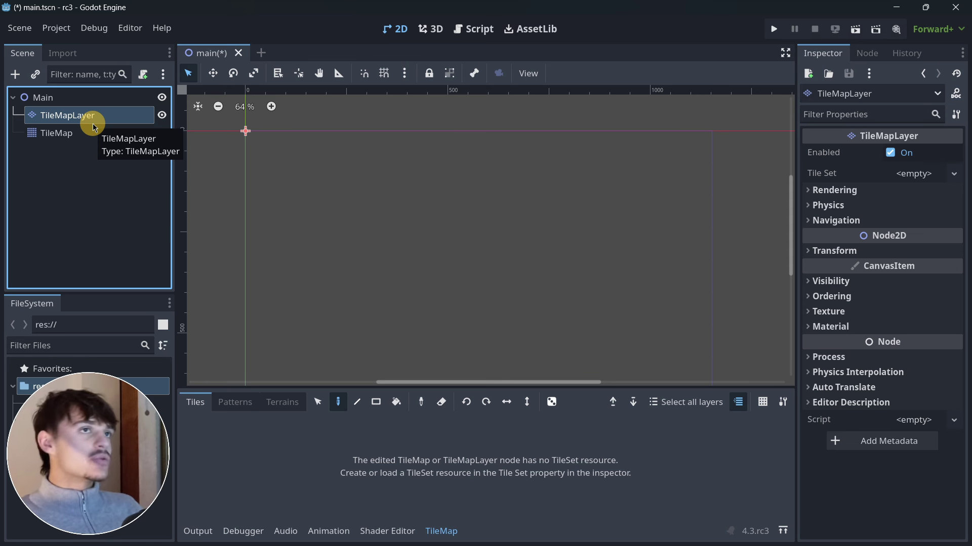
click(62, 133)
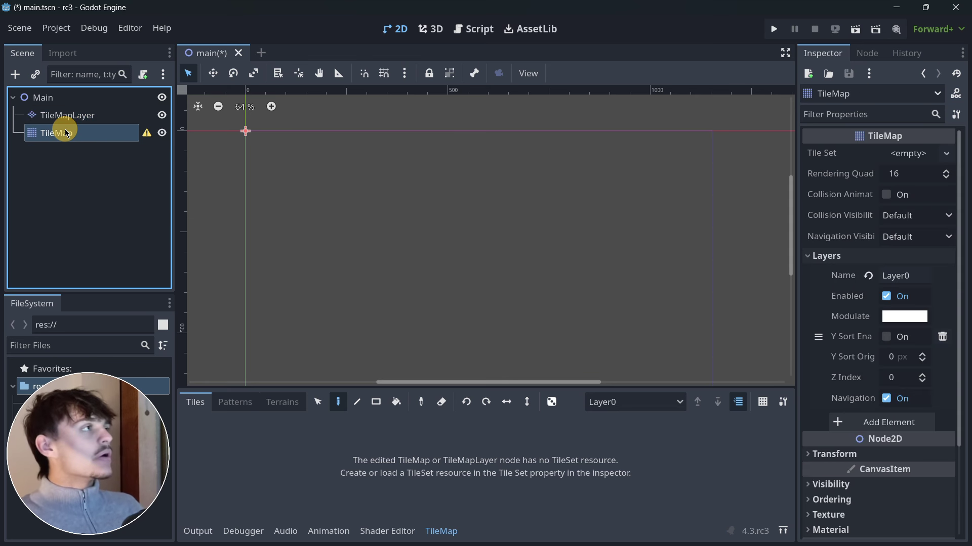
Give the TileMap a new TileSet with icon.svg as an auto-created atlas source
click(907, 153)
click(889, 170)
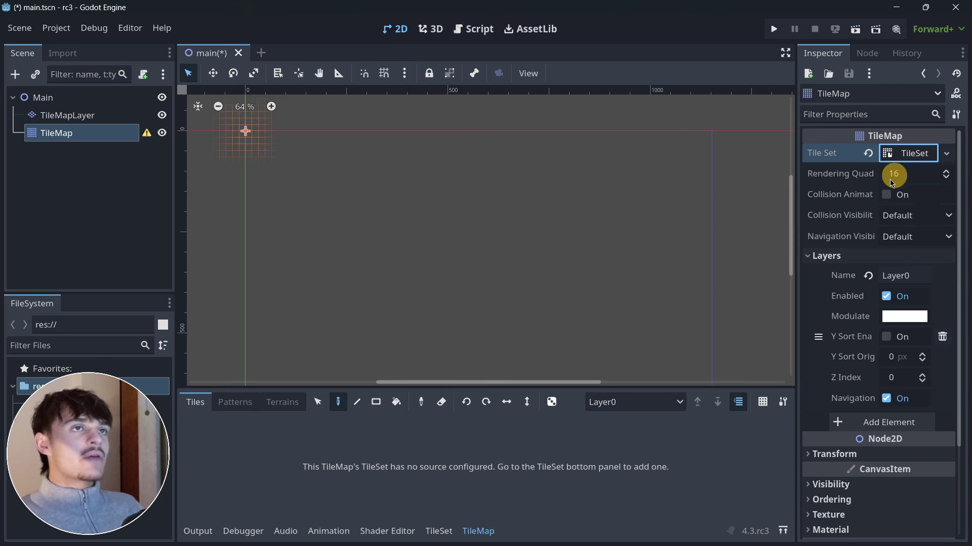
click(921, 153)
click(438, 531)
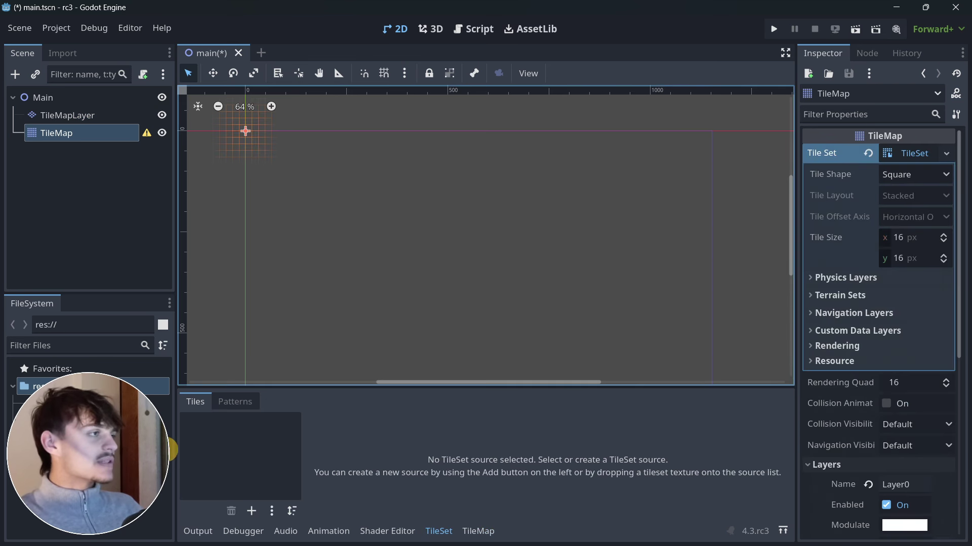
drag(91, 403, 238, 445)
click(462, 288)
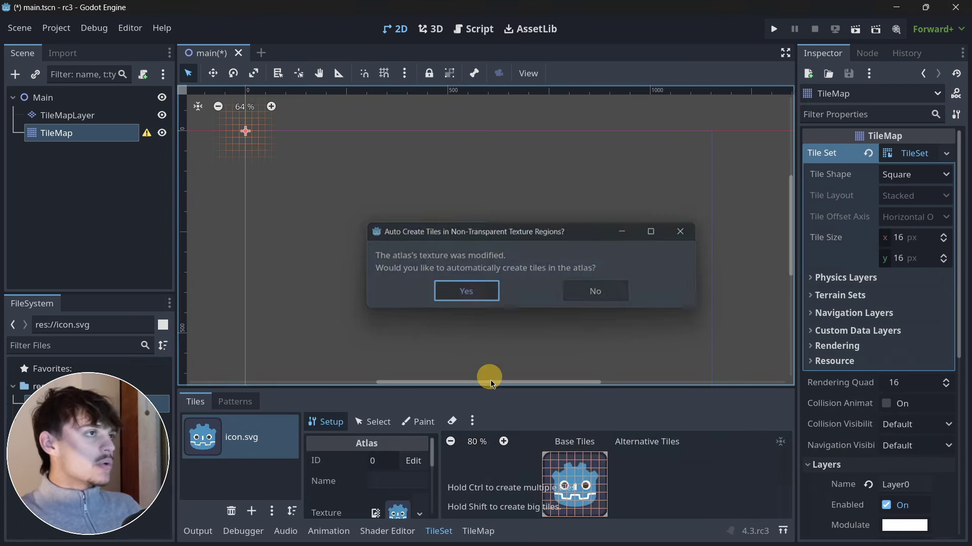
Paint a row of nine icon tiles near the top on Layer0
click(478, 531)
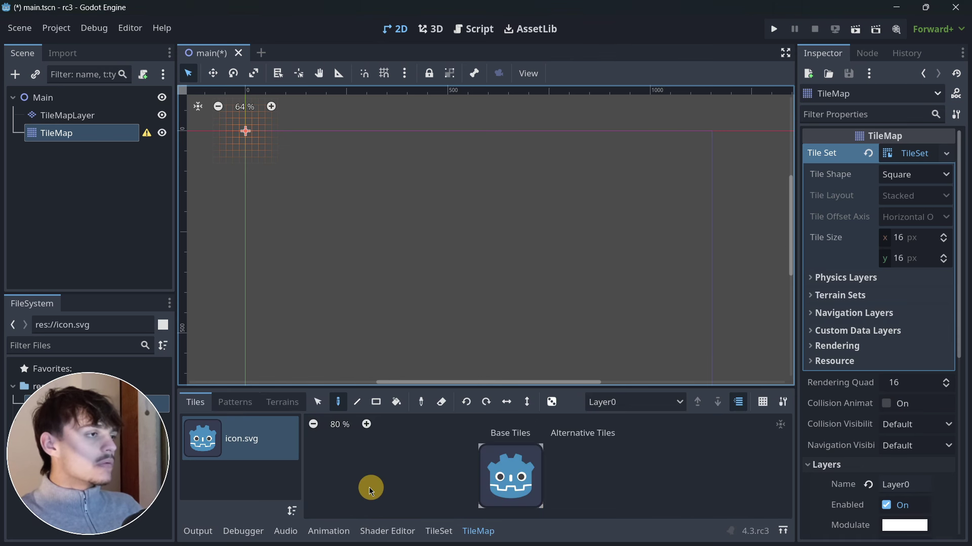
drag(483, 450, 538, 501)
click(261, 168)
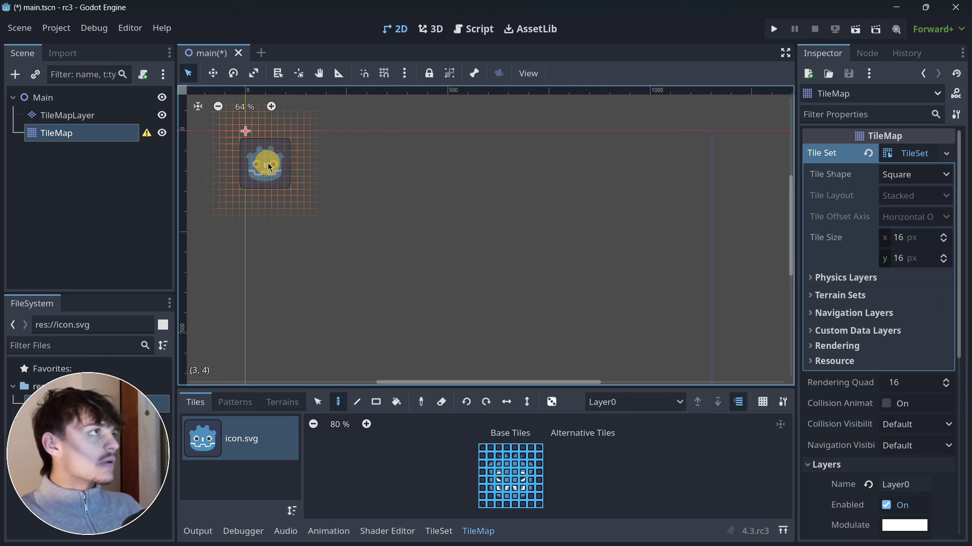
mouse_move(268, 167)
mouse_down()
mouse_move(580, 165)
mouse_move(691, 174)
mouse_up()
scroll(494, 206, down, 6)
scroll(442, 234, up, 5)
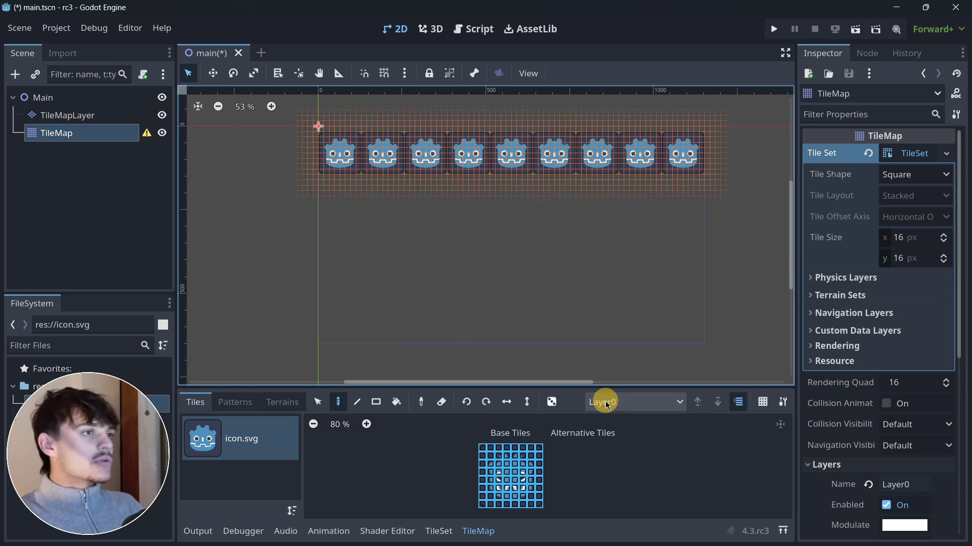
scroll(846, 327, down, 4)
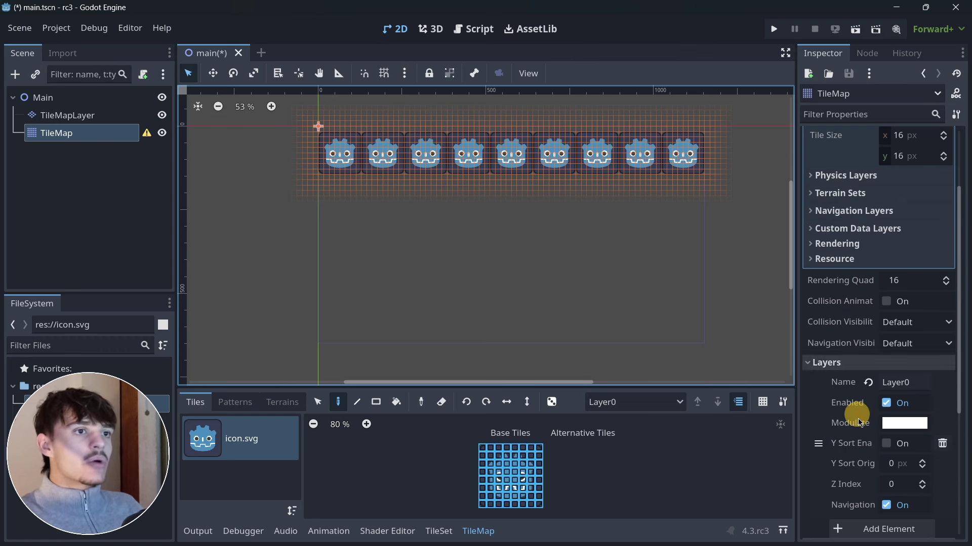
Add Layer1 and paint a second row of icons below the first
click(868, 467)
scroll(850, 415, down, 2)
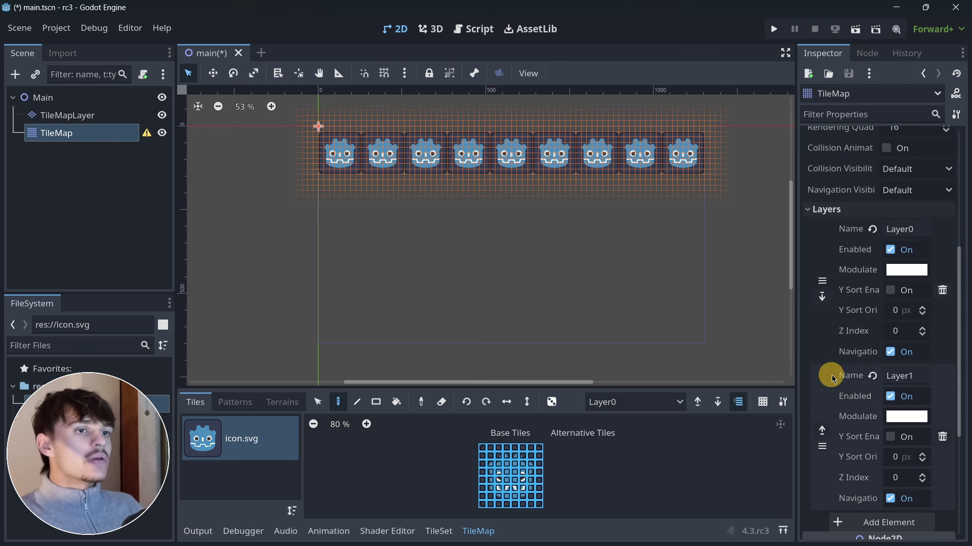
click(625, 403)
click(614, 433)
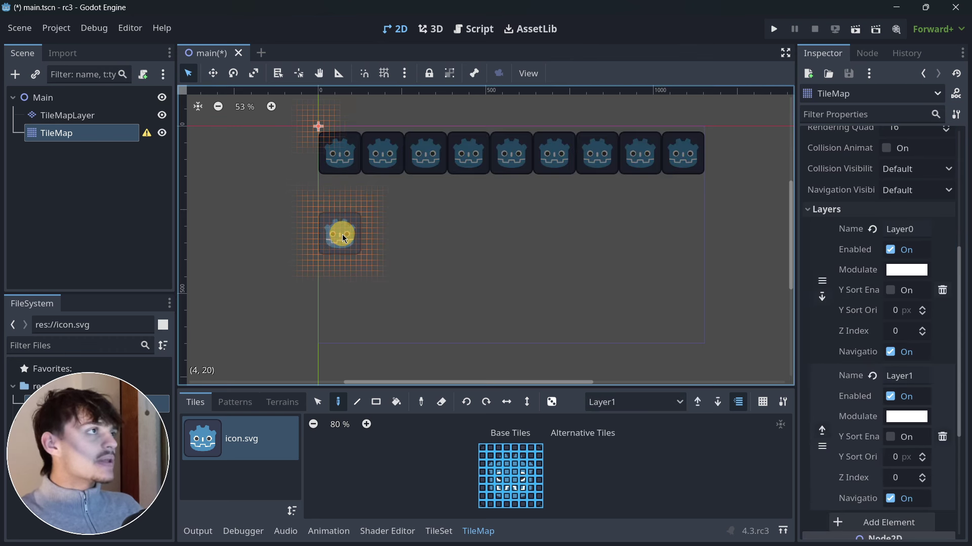
drag(341, 233, 614, 236)
key(ctrl+z)
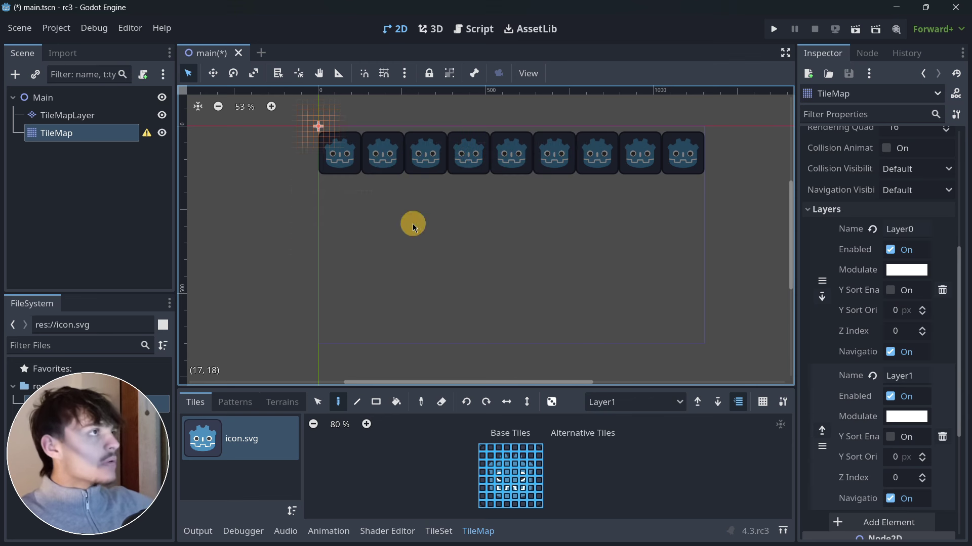
drag(329, 238, 690, 239)
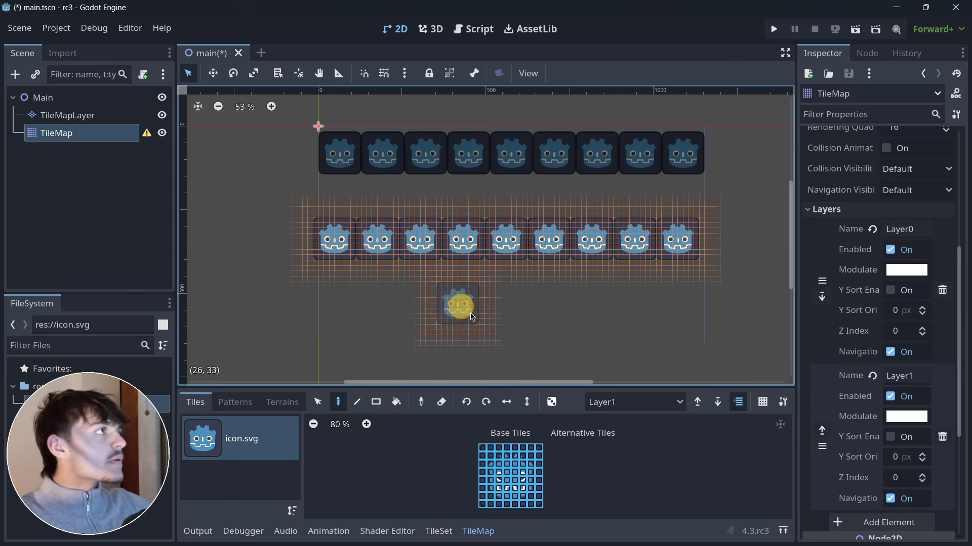
Add Layer2 and paint a row of icons along the bottom
scroll(861, 405, down, 2)
click(853, 468)
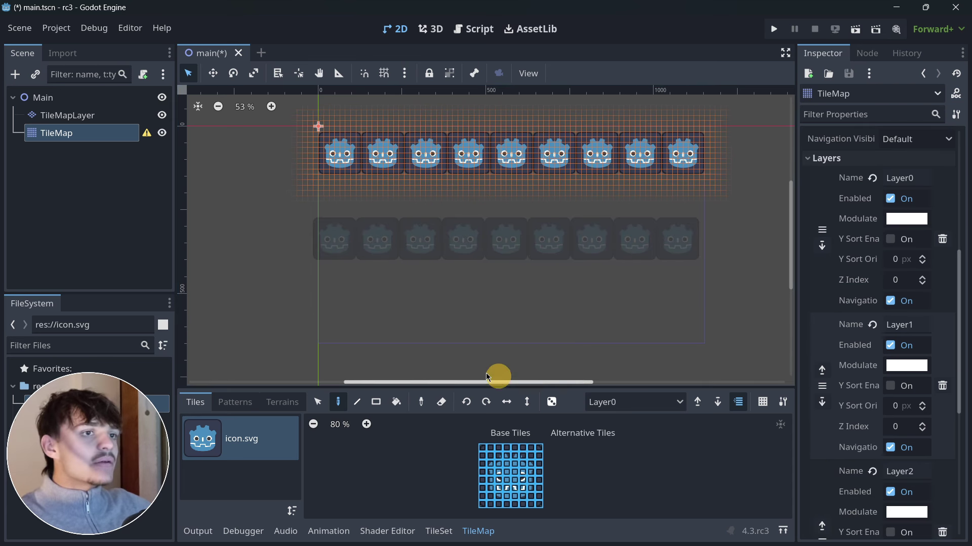
click(617, 402)
click(610, 455)
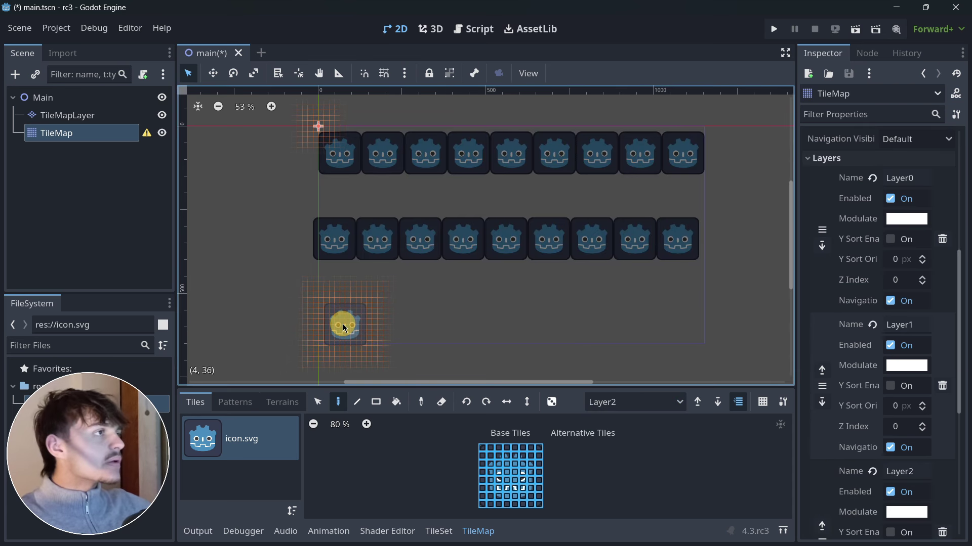
drag(345, 324, 681, 330)
Tint Layer1 cyan and Layer2 pink-red through their modulate colours
click(866, 252)
click(888, 366)
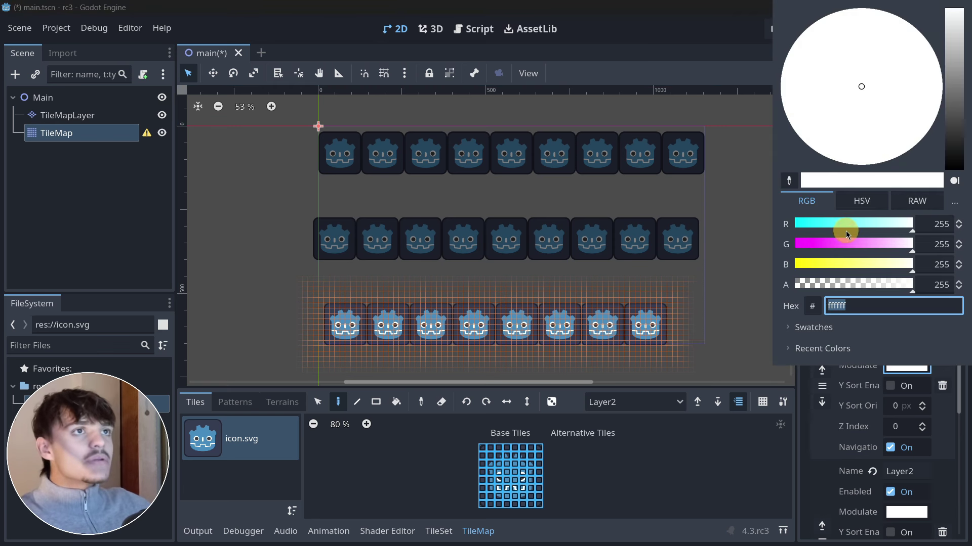
drag(845, 229, 798, 224)
click(900, 513)
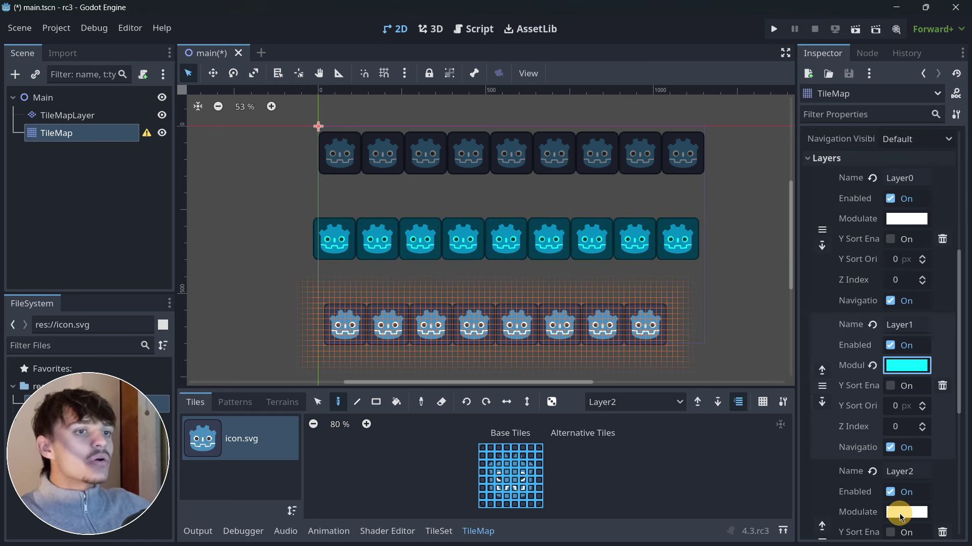
drag(856, 381, 834, 401)
click(103, 135)
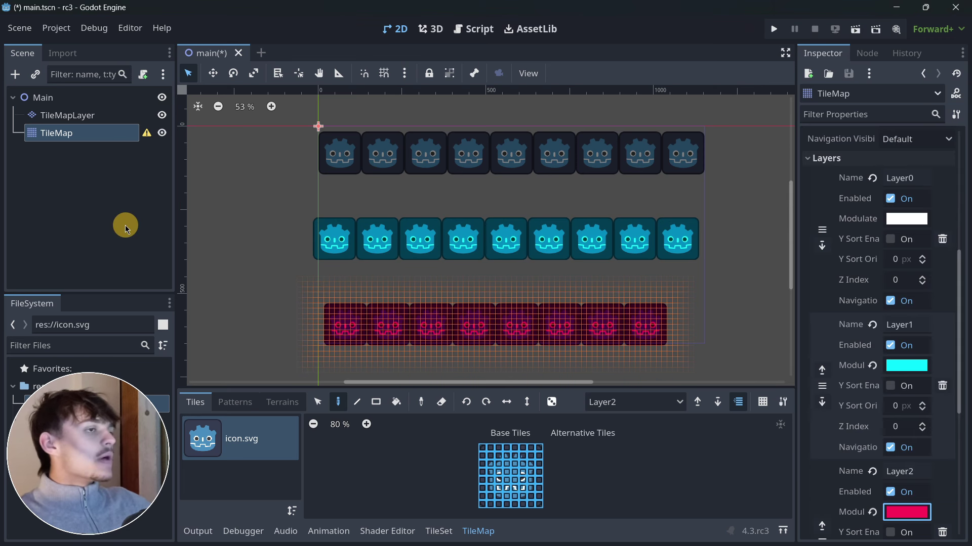
Read and dismiss the TileMap's deprecation warning, then reselect the TileMap
click(144, 132)
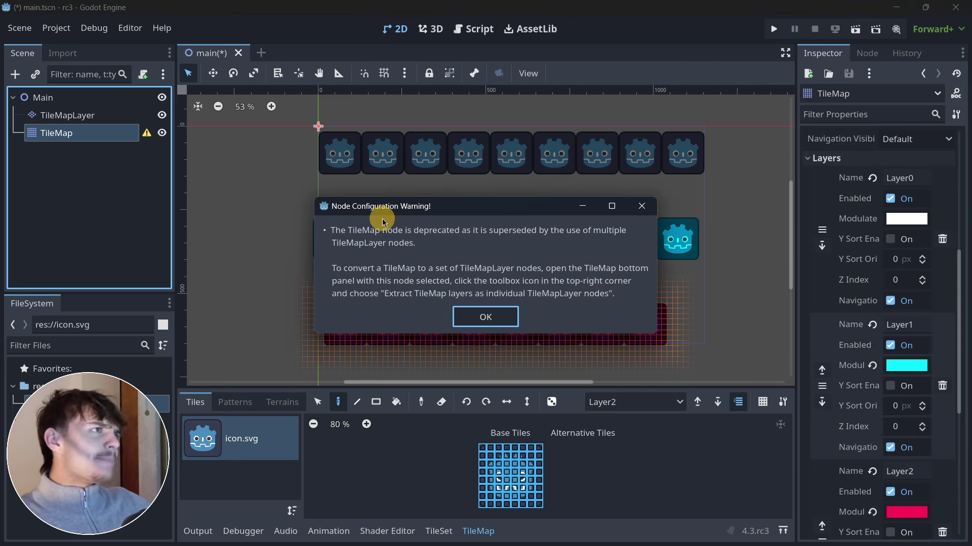
click(478, 316)
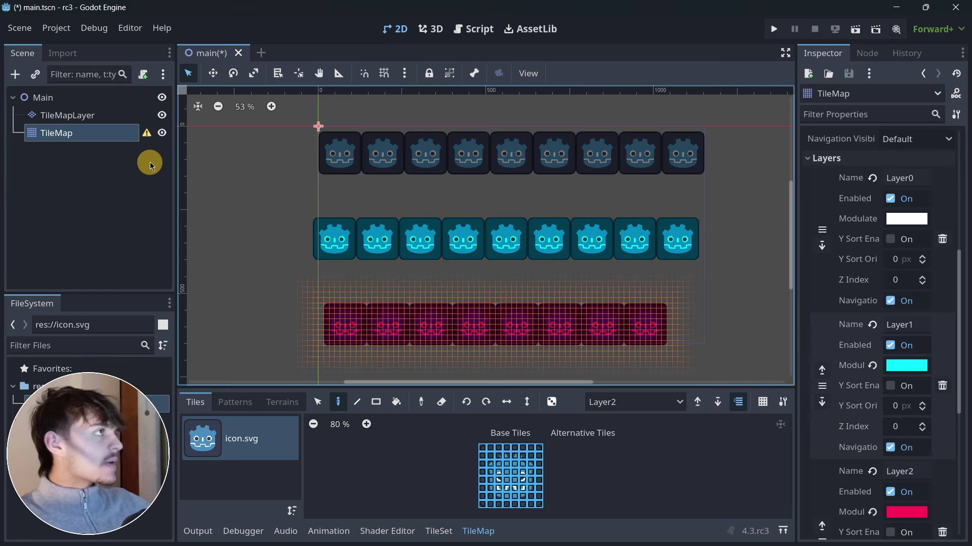
ctrl+click(67, 145)
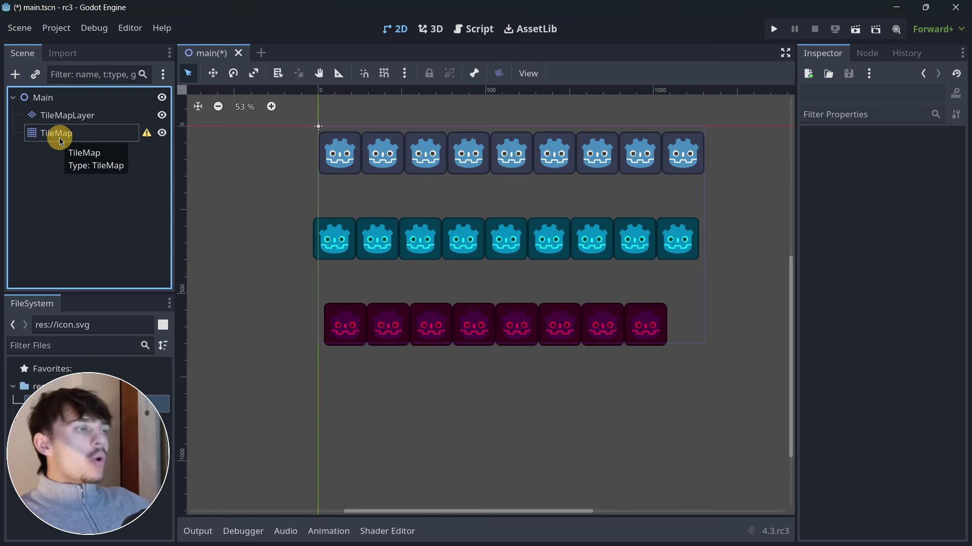
click(59, 137)
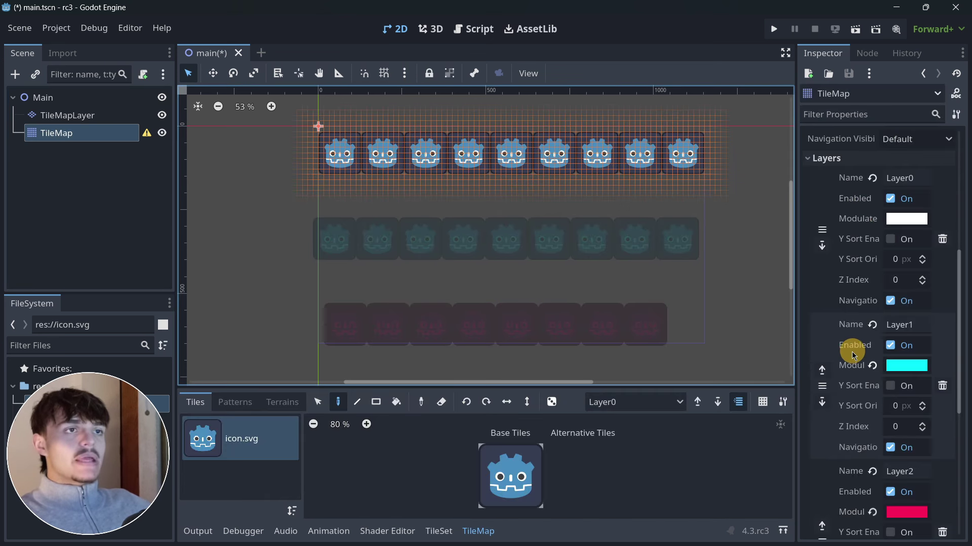
Cycle the TileMap's editing layer through Layer1, Layer2 and back to Layer0
mouse_move(796, 321)
mouse_down()
mouse_move(737, 306)
mouse_move(809, 310)
mouse_up()
click(656, 412)
click(630, 437)
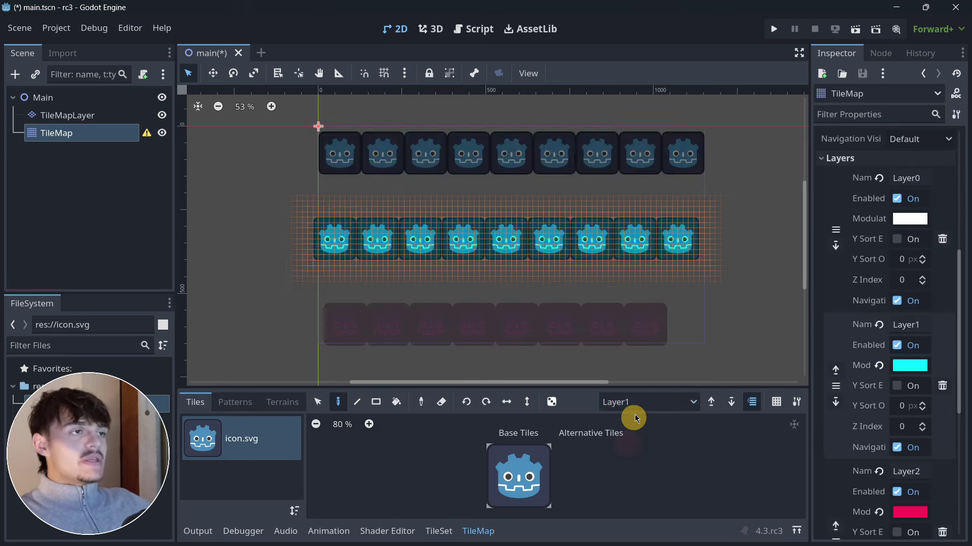
click(631, 403)
click(625, 453)
click(626, 409)
click(625, 423)
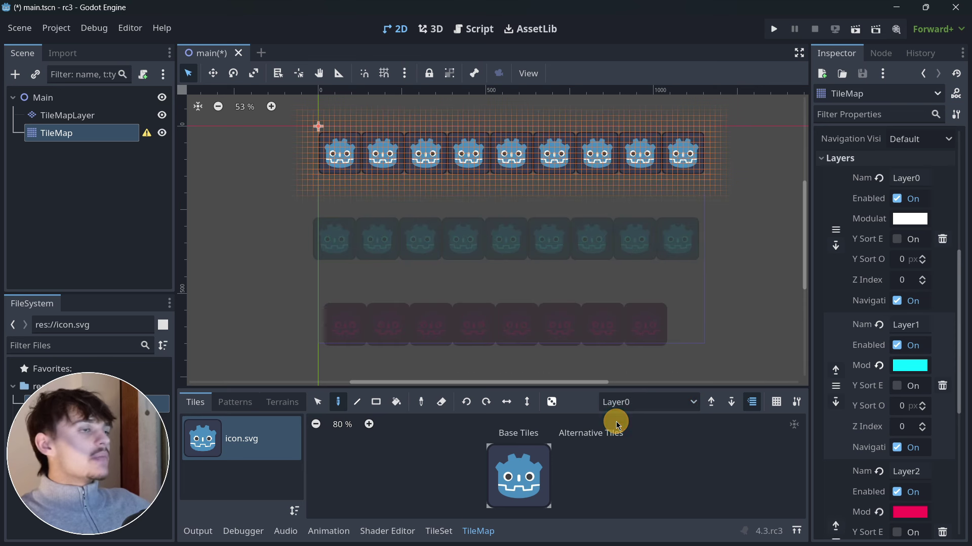
Give the TileMapLayer a new TileSet from icon.svg with auto-created tiles
click(94, 117)
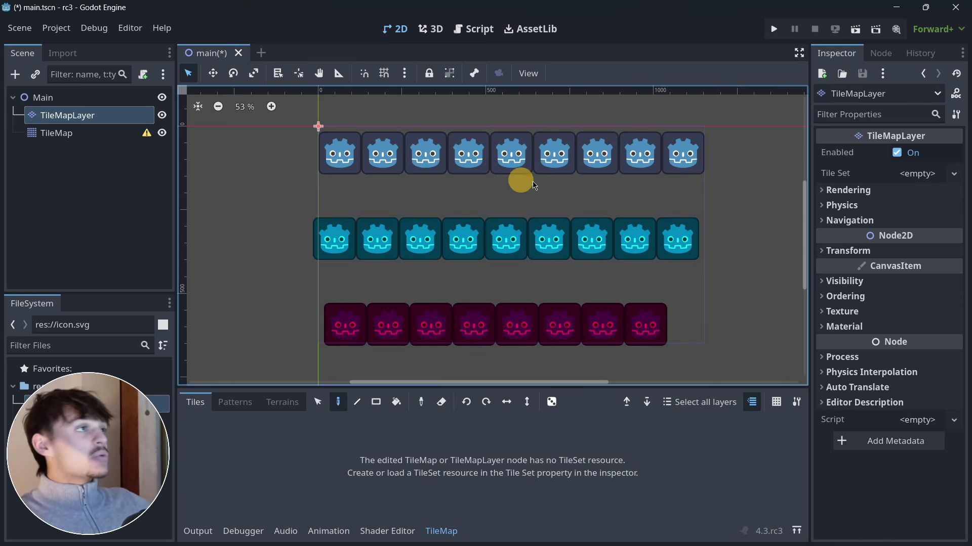
click(911, 173)
click(887, 193)
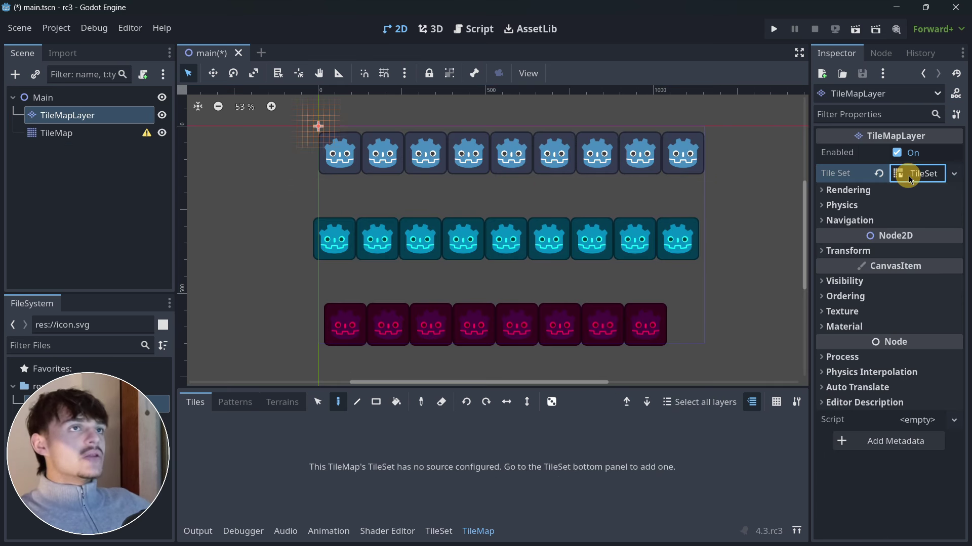
click(436, 533)
drag(157, 403, 220, 443)
click(420, 291)
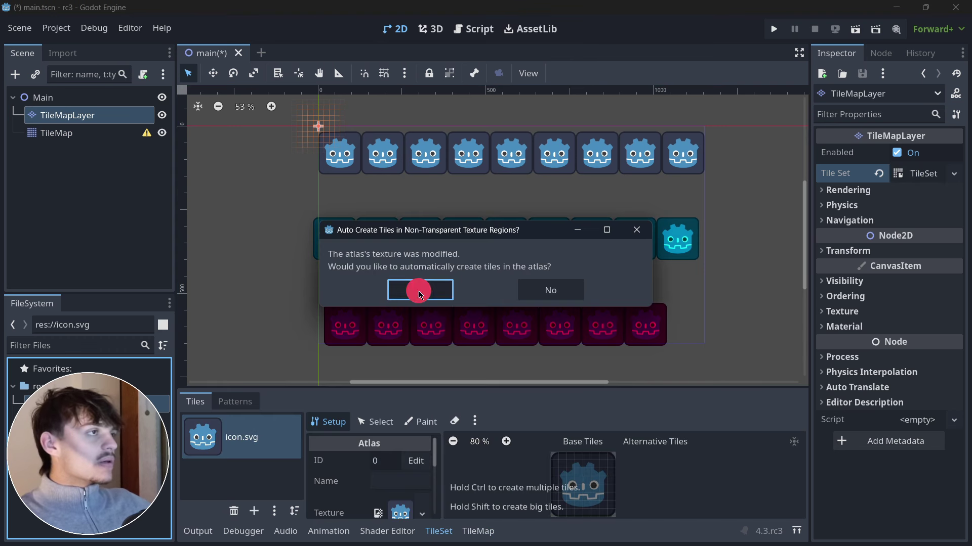
Paint a row of five icon tiles between the cyan and red rows
click(478, 531)
drag(491, 447, 547, 503)
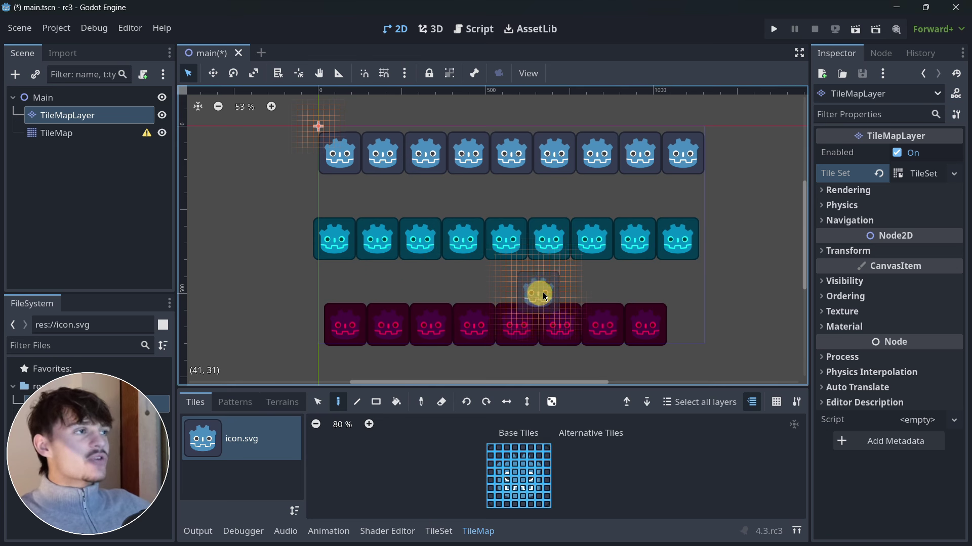
mouse_move(553, 286)
mouse_down()
mouse_move(462, 281)
mouse_move(392, 202)
mouse_move(367, 267)
mouse_up()
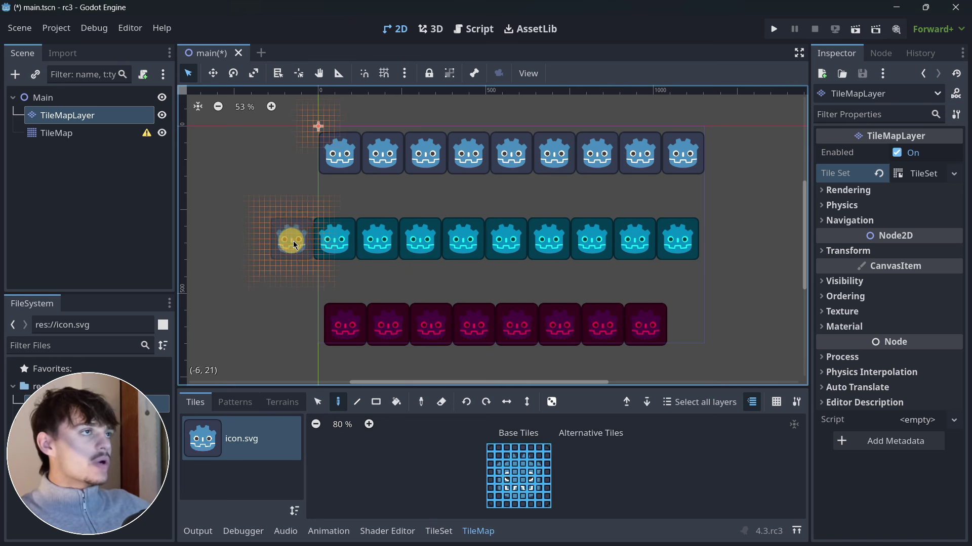
click(832, 191)
click(849, 195)
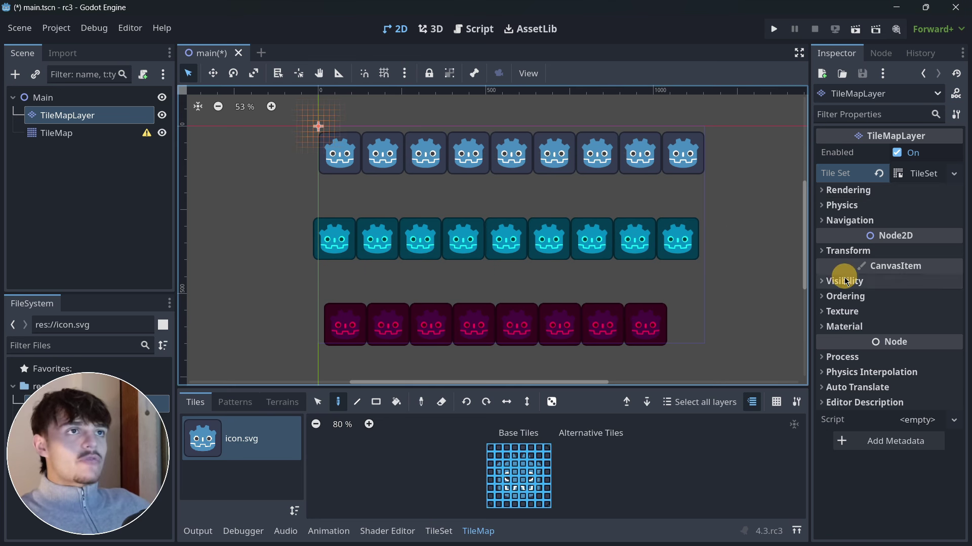
drag(425, 282, 587, 277)
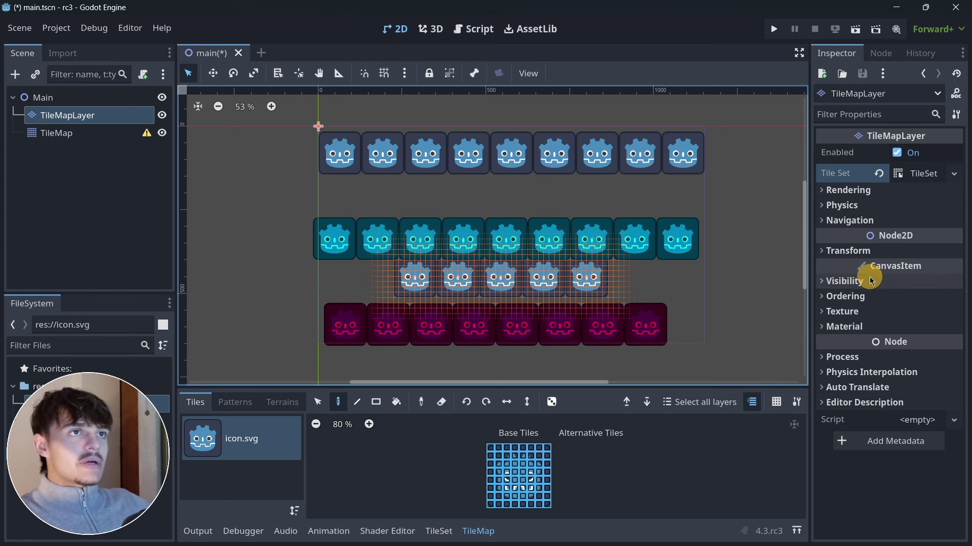
Try tinting the layer's modulate green, then cancel to keep it white
click(874, 282)
click(899, 319)
drag(827, 225, 801, 226)
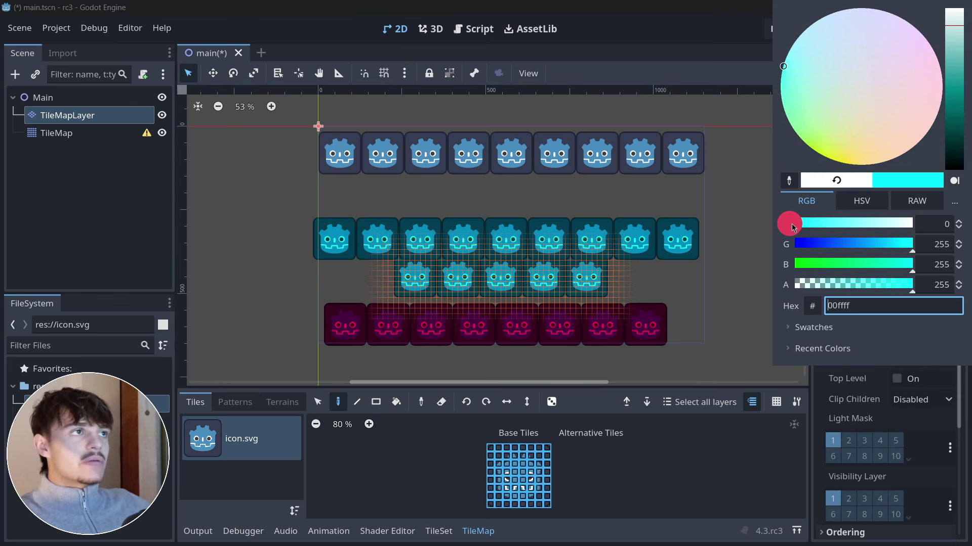
drag(851, 267, 692, 260)
key(Escape)
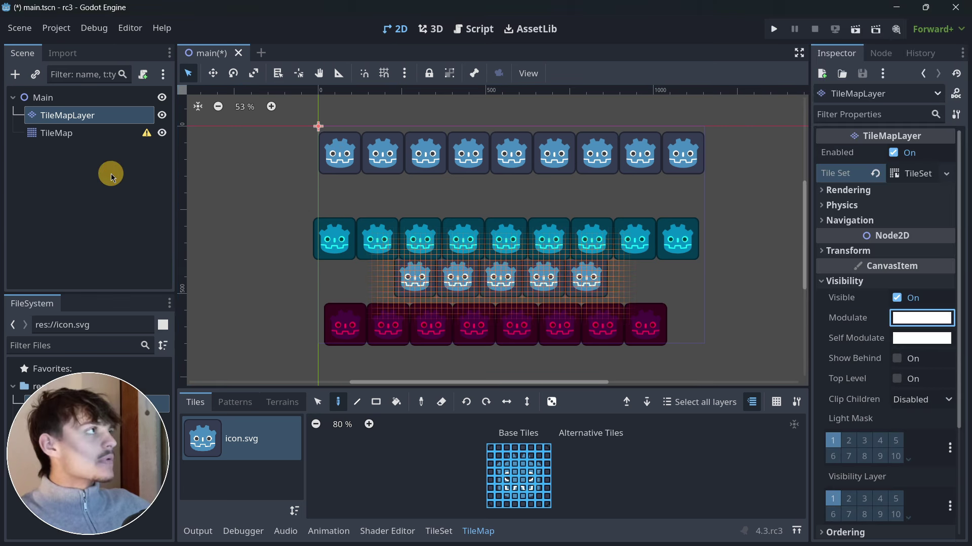
click(92, 133)
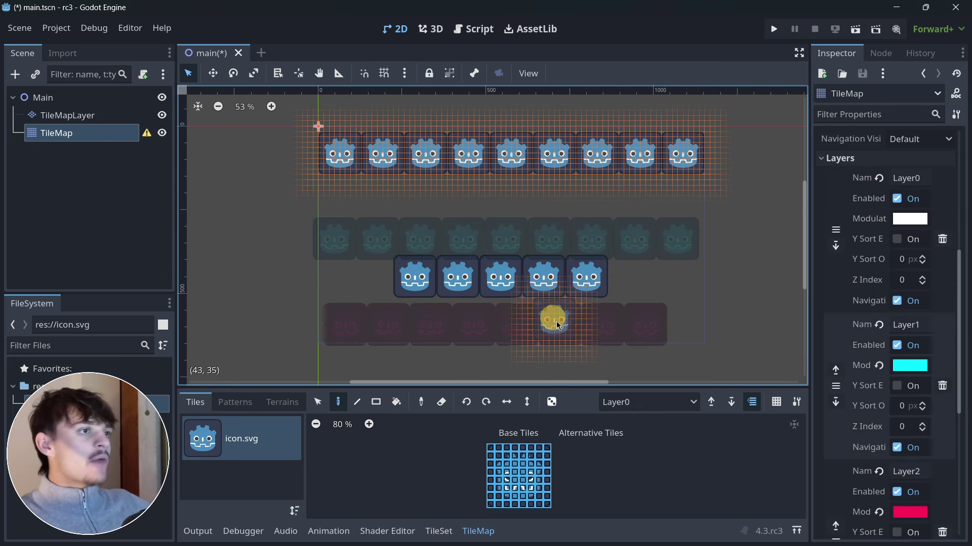
click(644, 398)
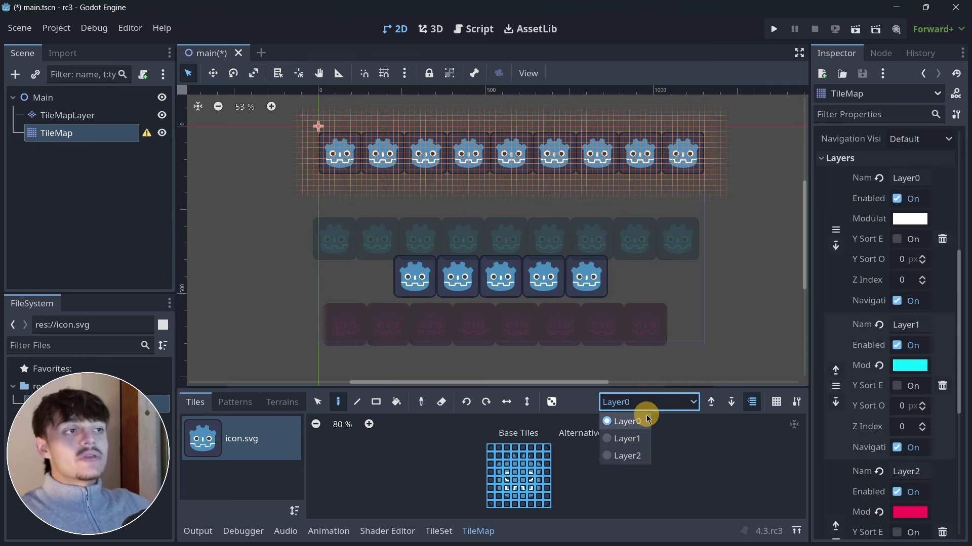
click(614, 405)
click(88, 123)
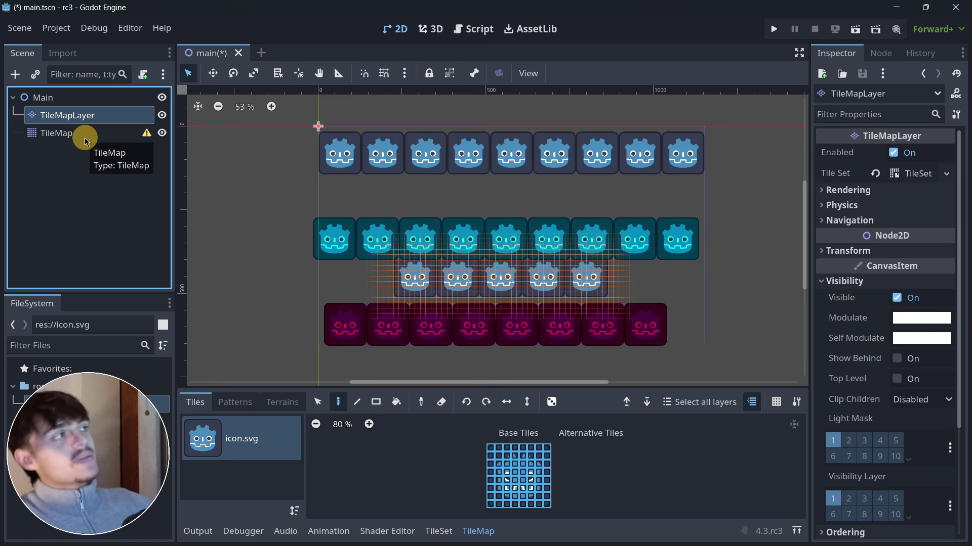
click(84, 135)
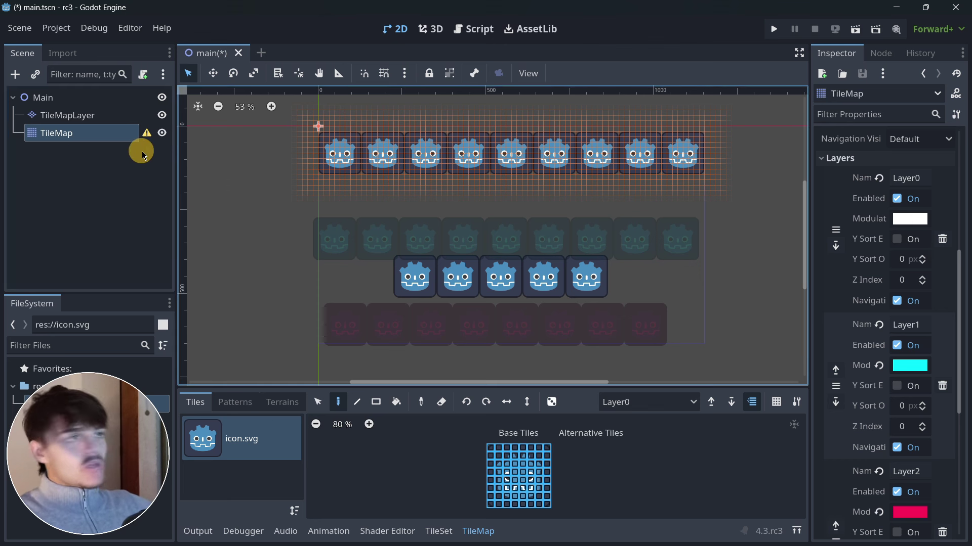
Extract the TileMap's layers into Layer0, Layer1 and Layer2 TileMapLayer nodes and inspect each
click(799, 404)
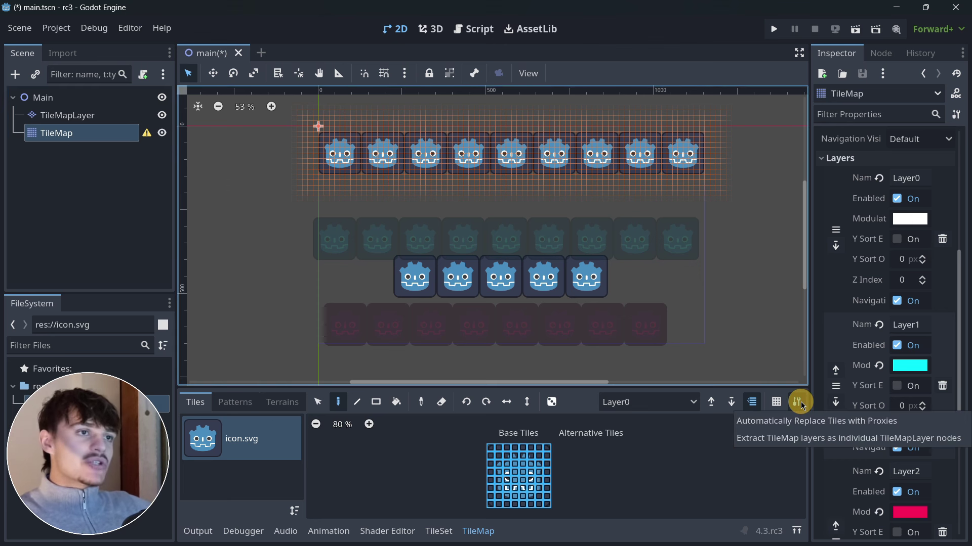
click(752, 442)
click(60, 151)
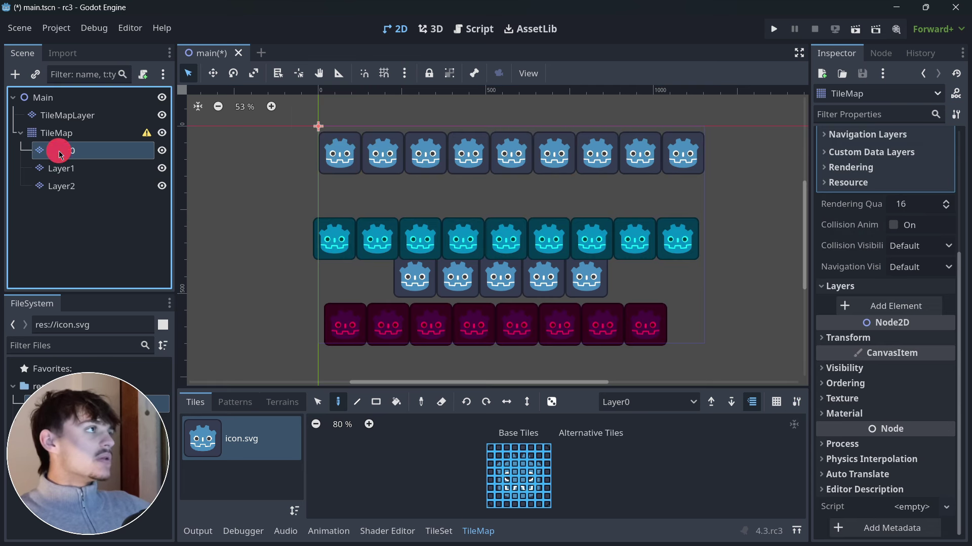
click(66, 169)
click(67, 186)
click(69, 169)
click(63, 151)
click(69, 169)
click(69, 186)
Change the TileMap node's type to Node2D
right_click(83, 134)
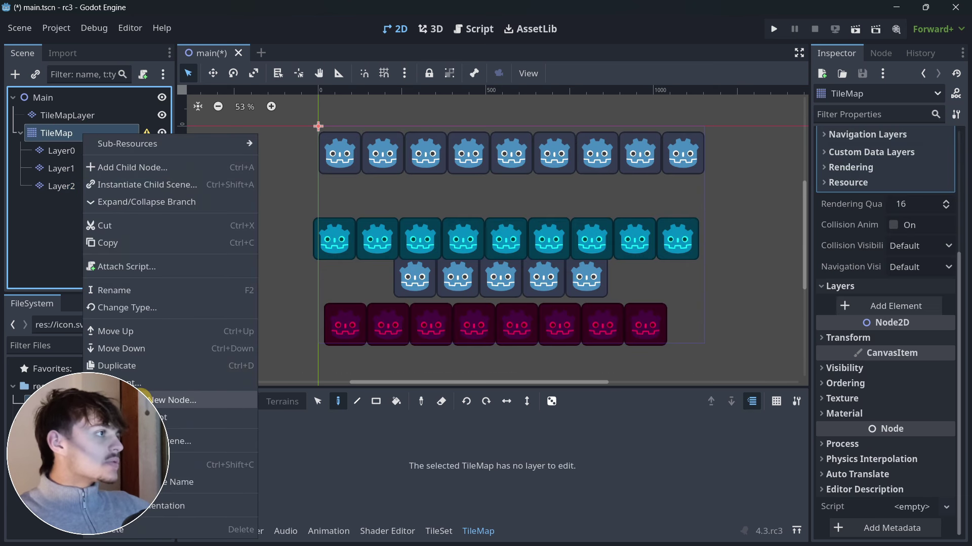
click(128, 310)
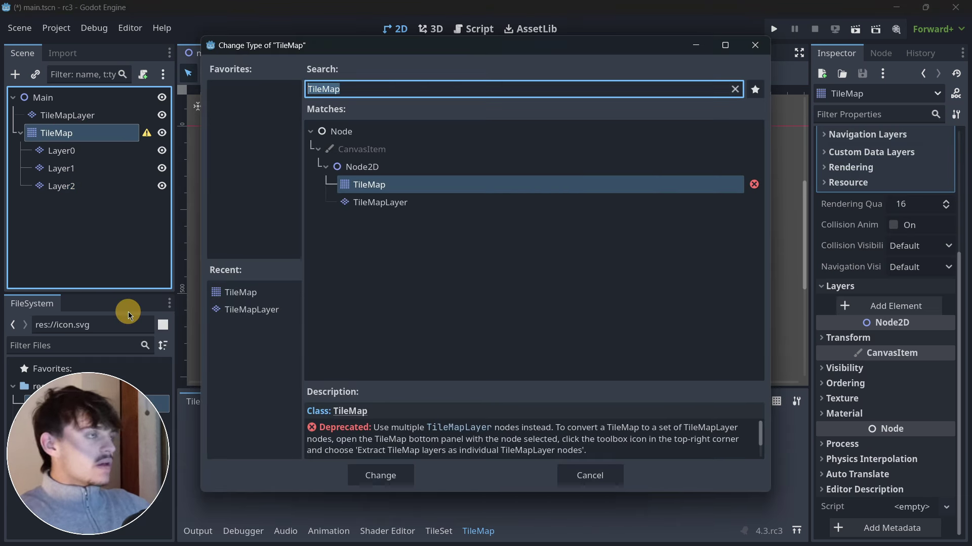
key(Up)
key(Return)
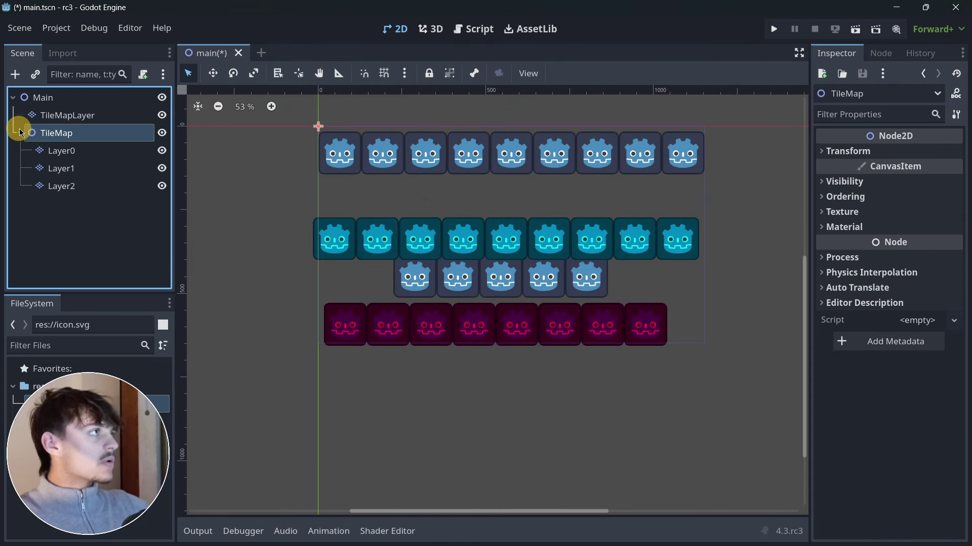
Delete the standalone TileMapLayer node under TileMap
click(84, 117)
key(Delete)
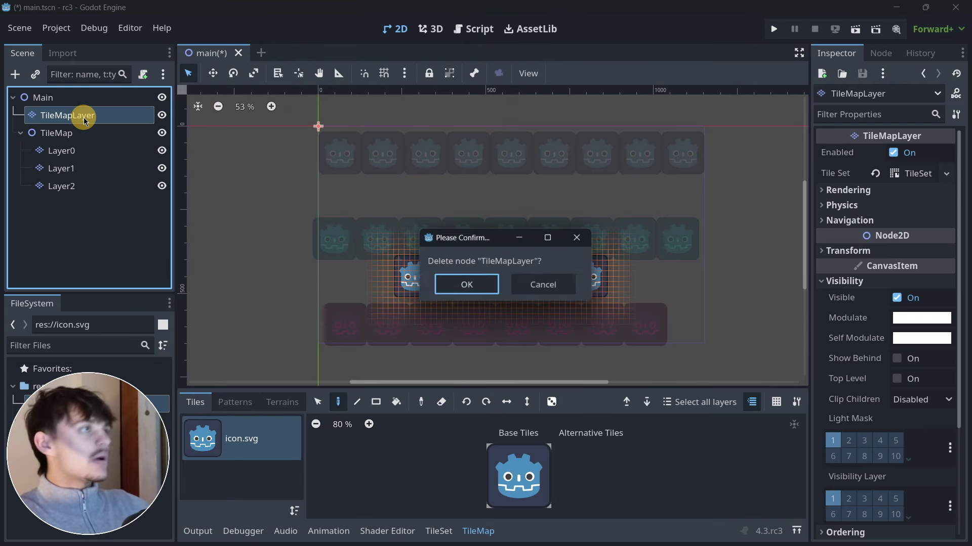
key(Return)
Inspect the converted Layer0, Layer1 and Layer2 nodes in turn
click(65, 133)
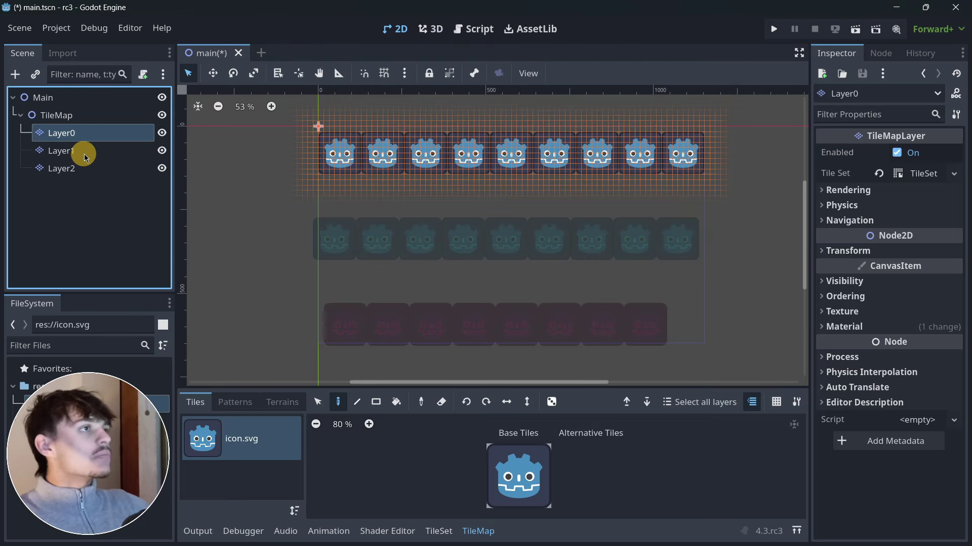
click(81, 151)
click(76, 168)
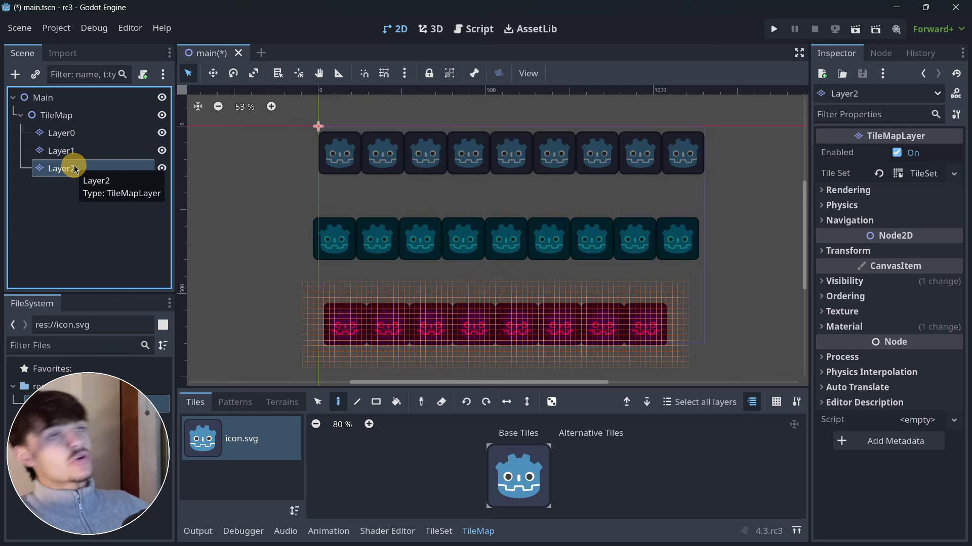
click(76, 152)
click(61, 132)
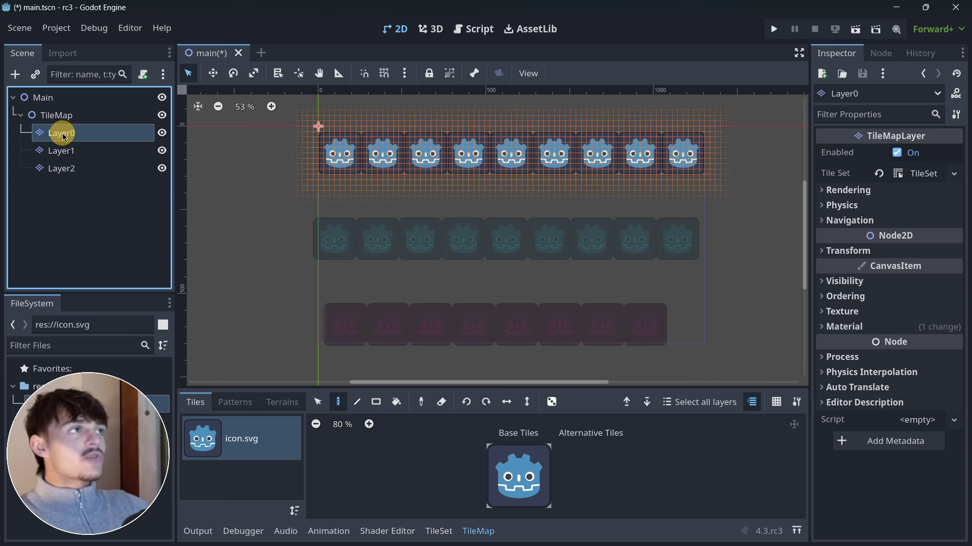
click(81, 151)
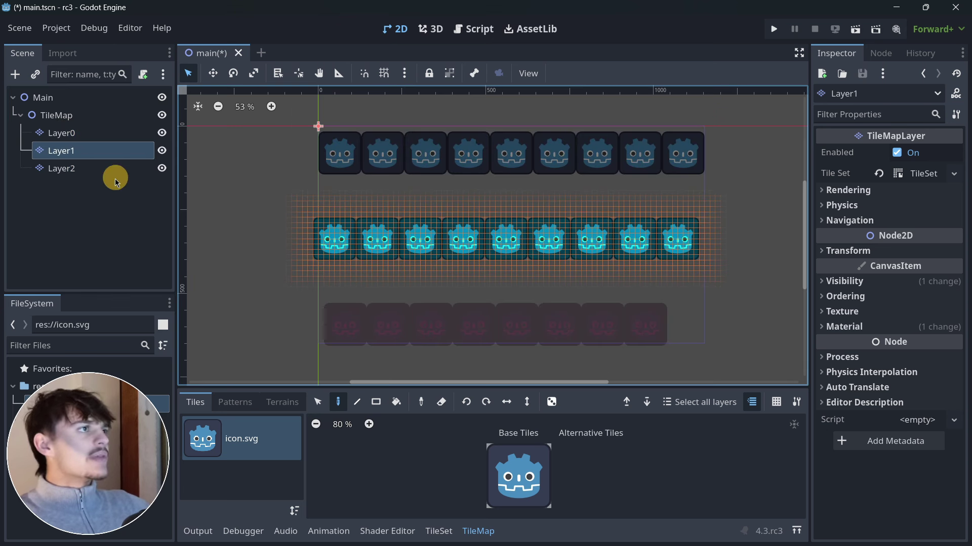
Check Layer1's carried-over Visibility and Material settings in the Inspector
click(225, 233)
click(86, 151)
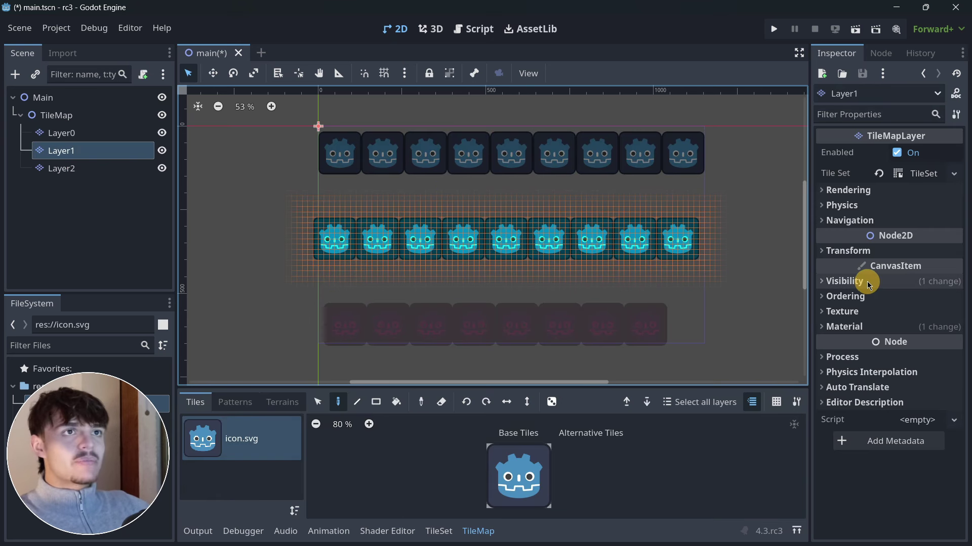
click(866, 282)
click(845, 281)
click(848, 327)
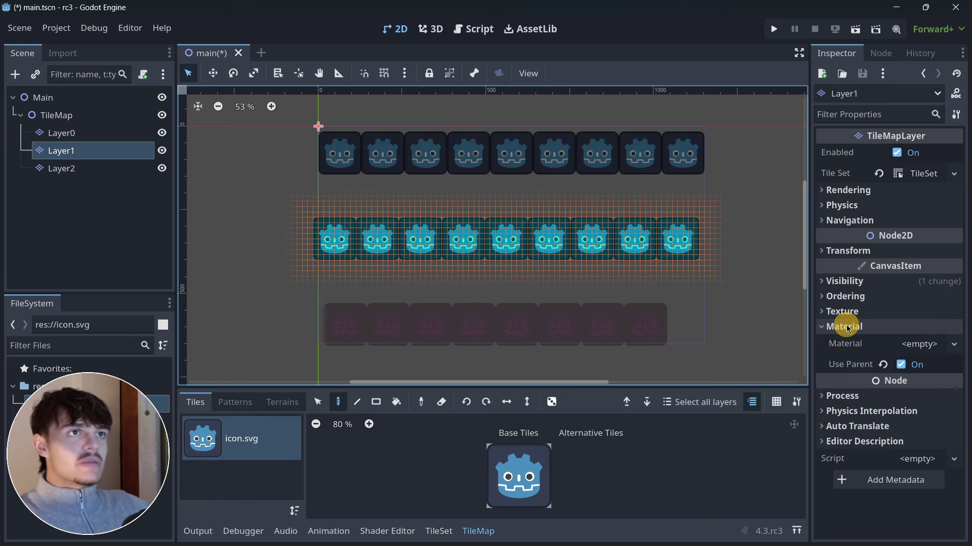
click(848, 327)
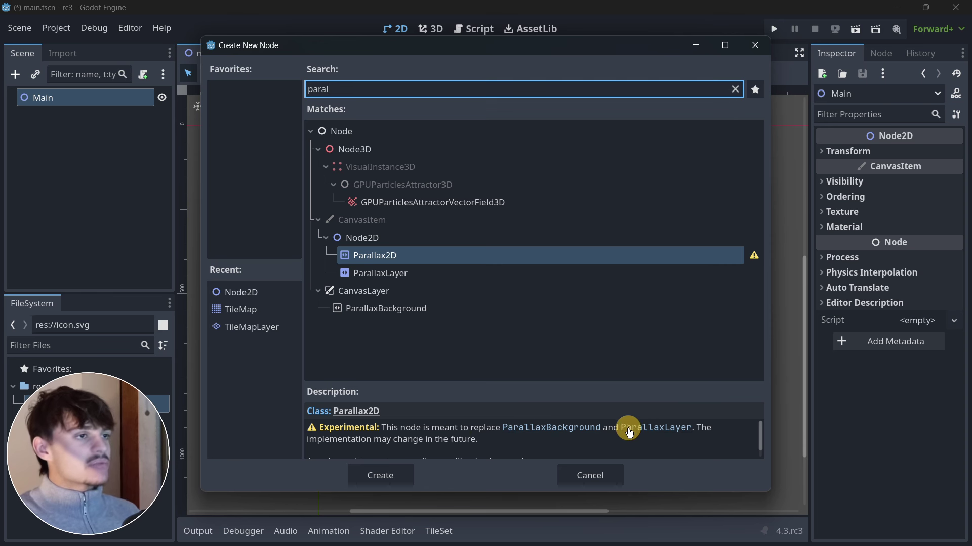
Add a ParallaxBackground node under Main
double_click(388, 313)
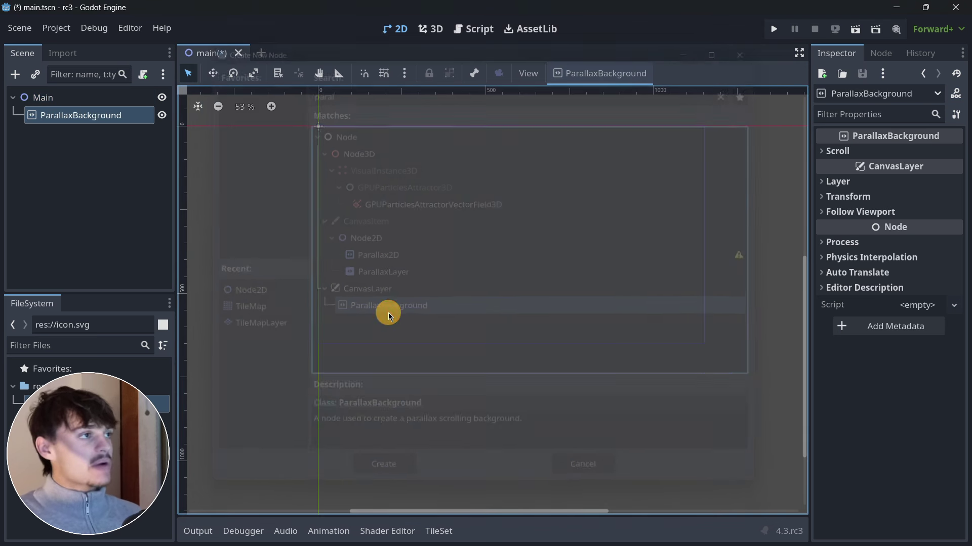
click(12, 77)
click(585, 472)
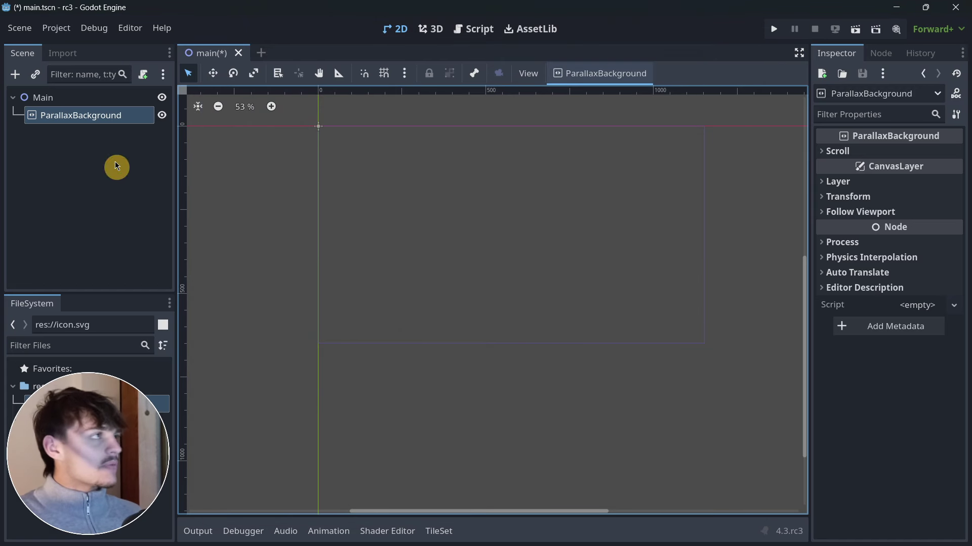
right_click(100, 117)
click(136, 359)
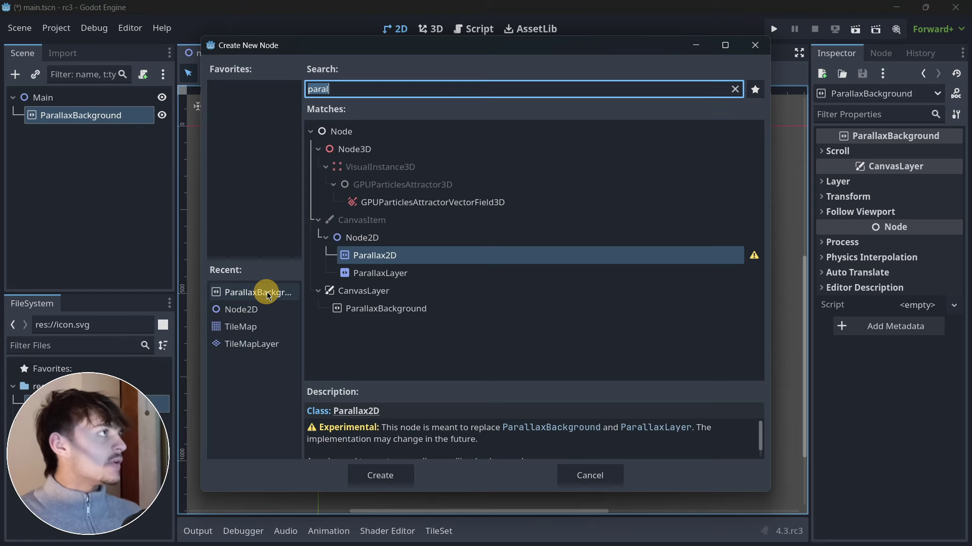
key(Escape)
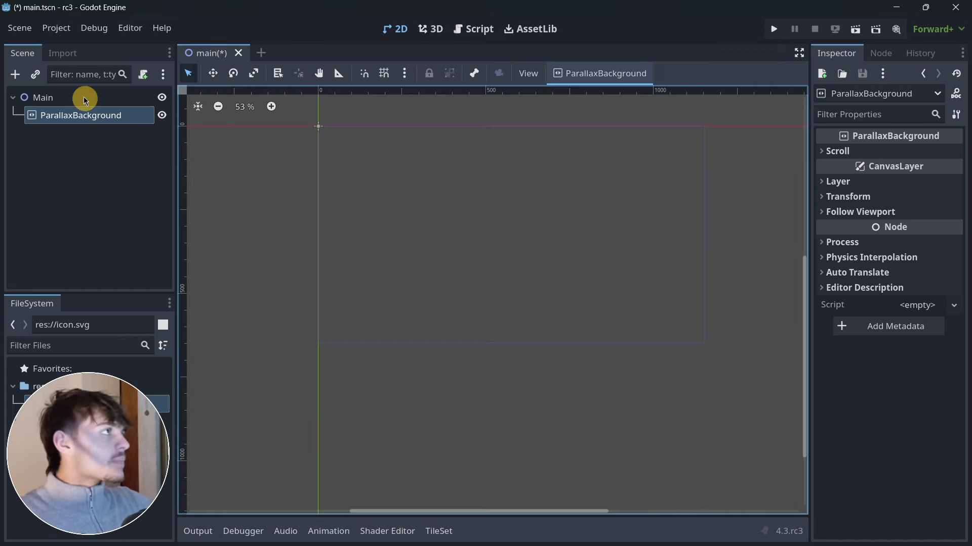
Add a ParallaxLayer under ParallaxBackground with a Sprite2D child
click(15, 75)
click(395, 276)
double_click(395, 277)
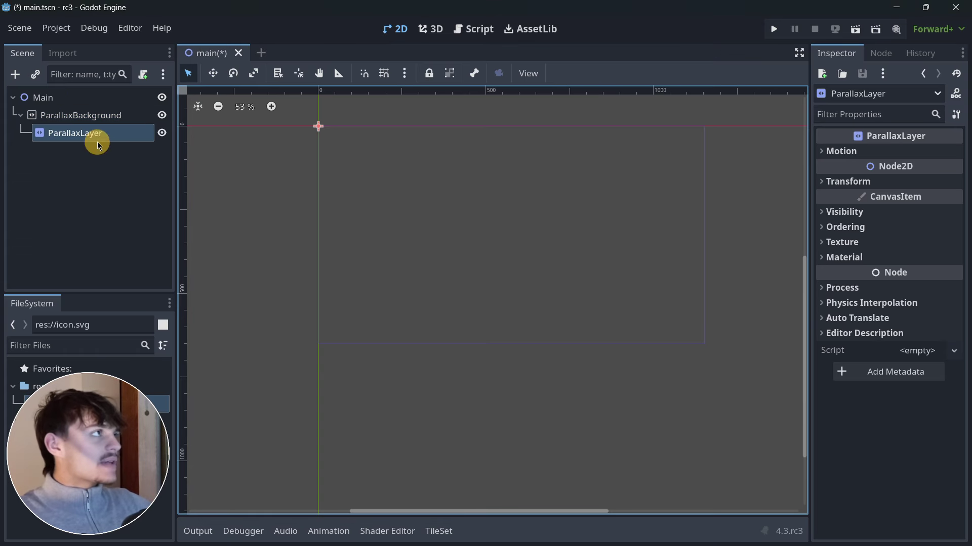
click(14, 75)
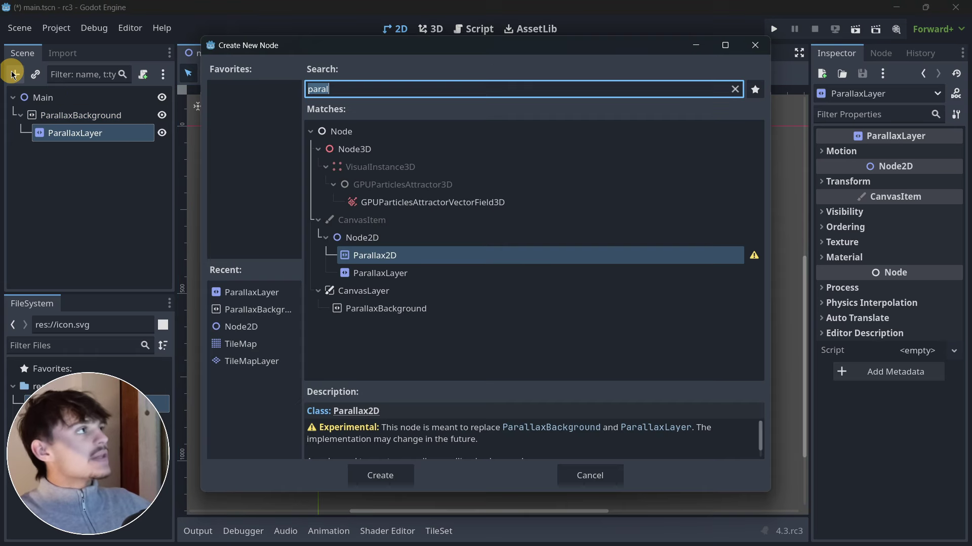
text(spr)
key(Return)
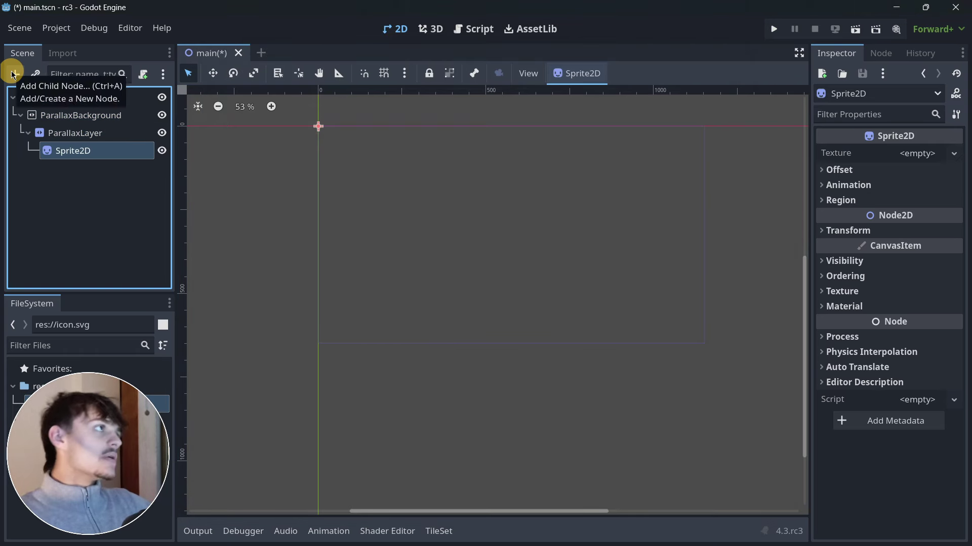
click(76, 133)
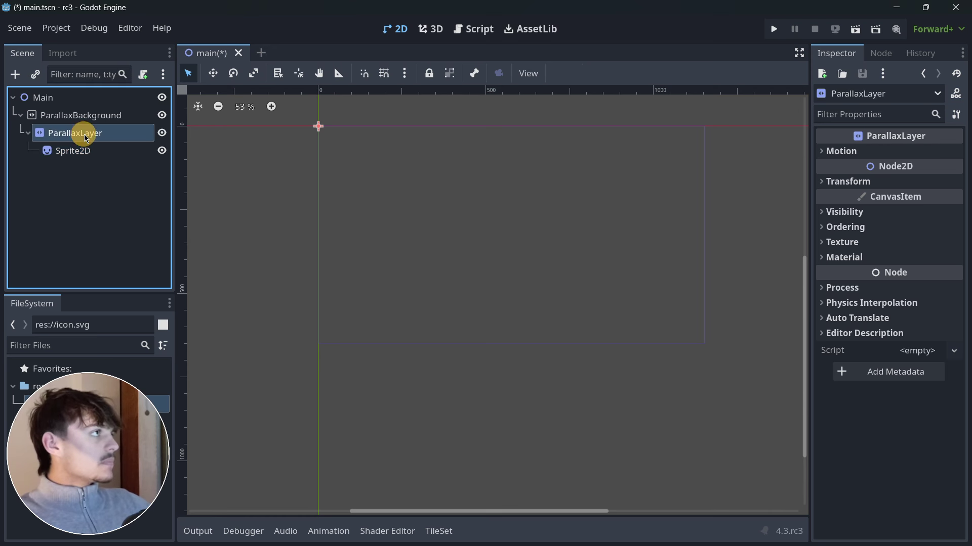
Add a second ParallaxLayer and move it under ParallaxBackground
click(43, 97)
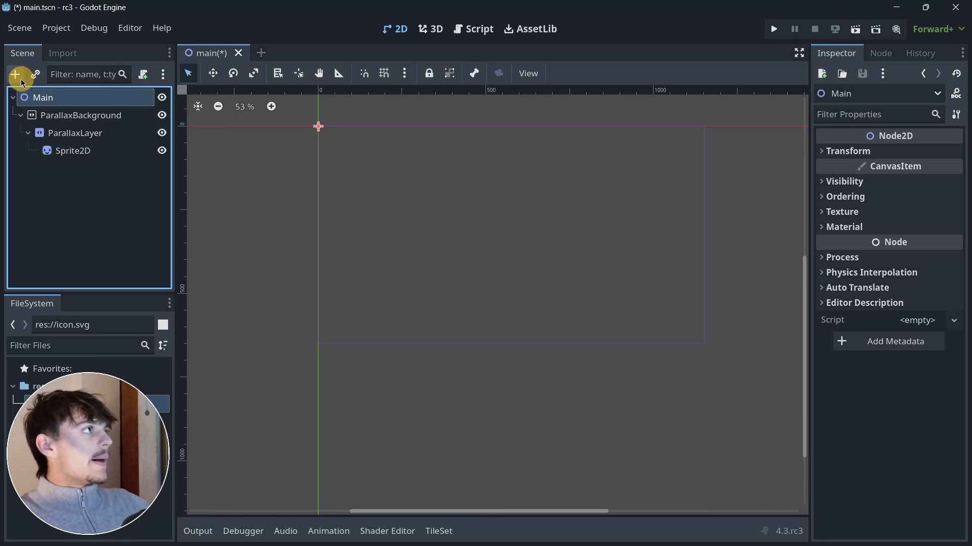
click(15, 74)
text(paral)
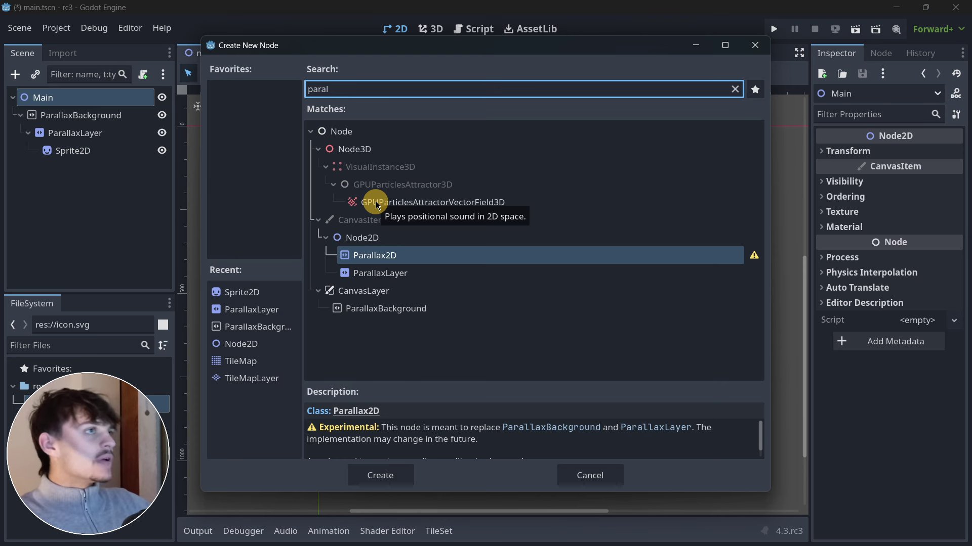
key(Down)
key(Down)
key(Up)
key(Return)
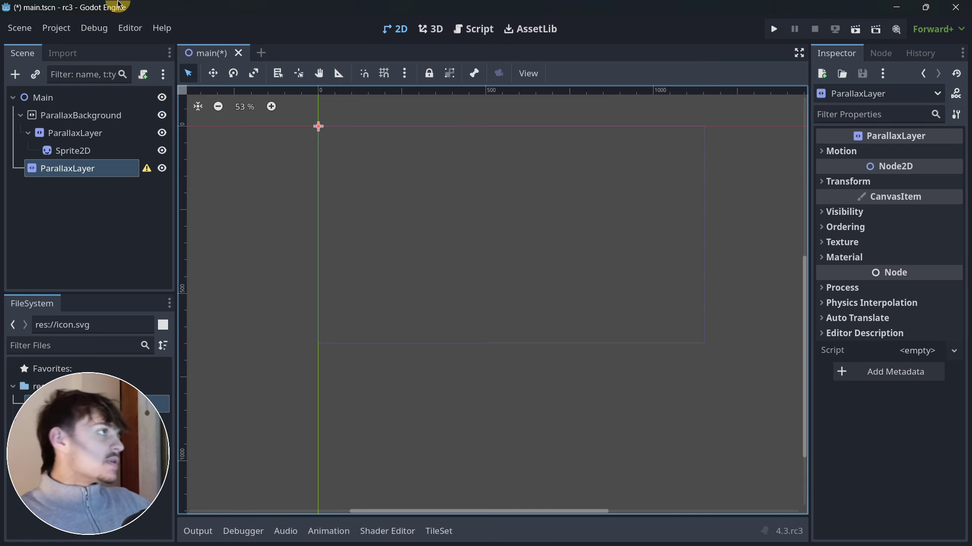
drag(71, 167, 79, 115)
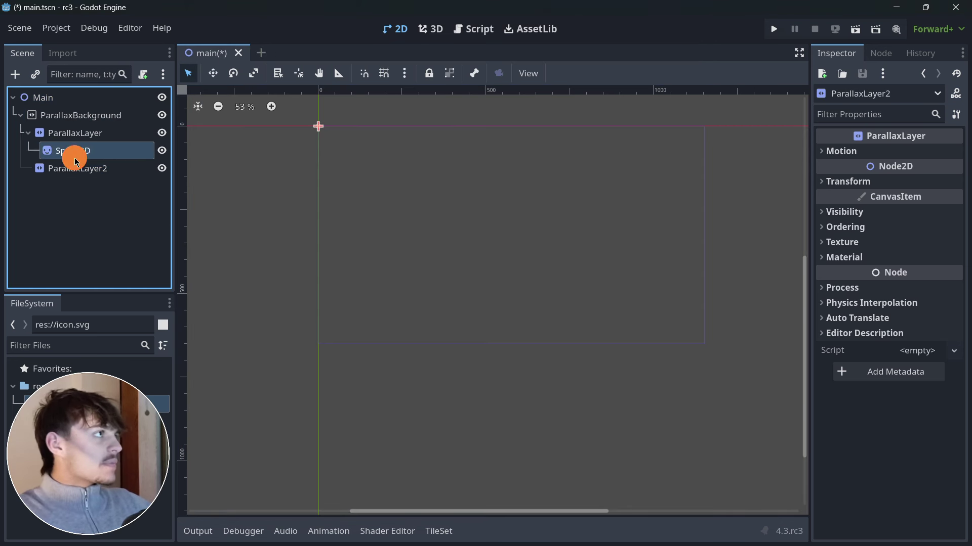
Duplicate the Sprite2D and place the copy under ParallaxLayer2
key(ctrl+d)
drag(71, 167, 76, 186)
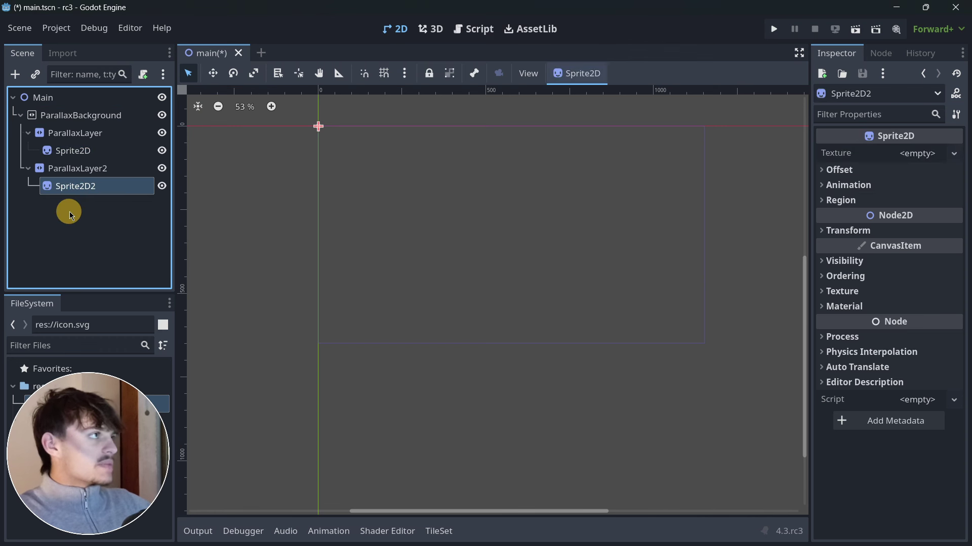
click(71, 213)
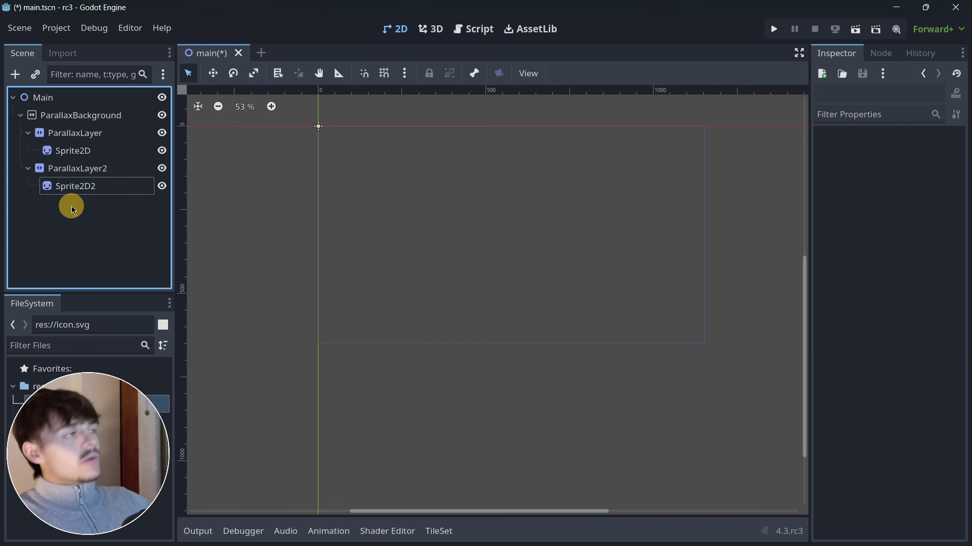
Add a Parallax2D node under Main
click(35, 97)
click(15, 74)
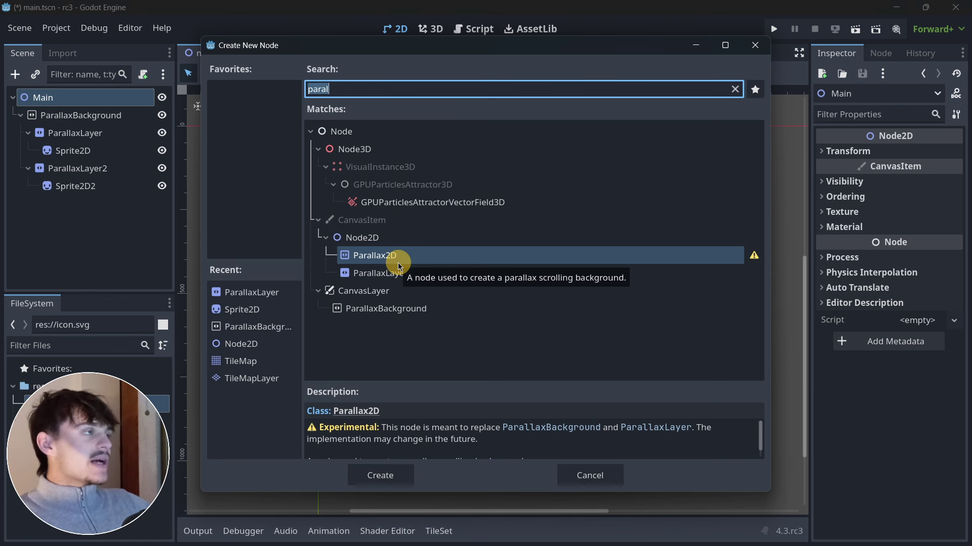
key(Escape)
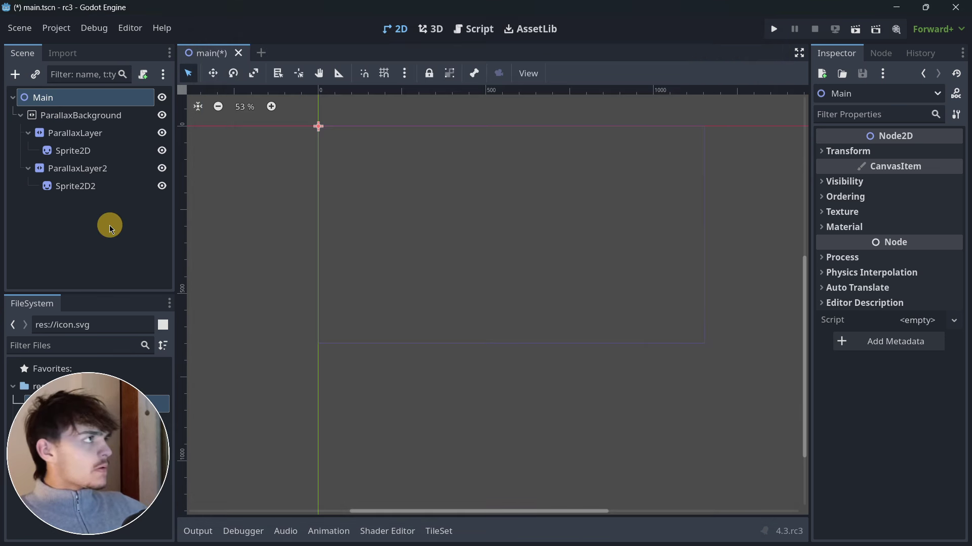
click(15, 74)
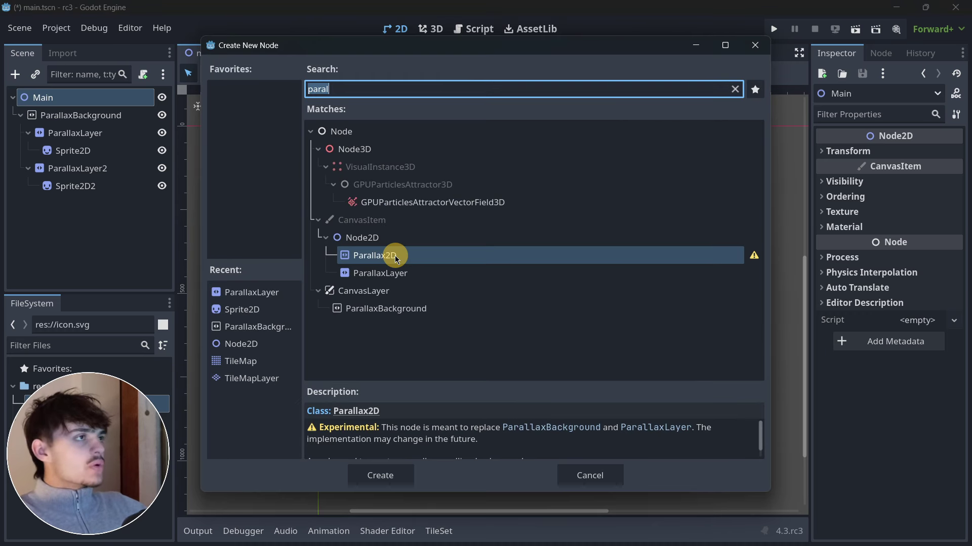
double_click(394, 256)
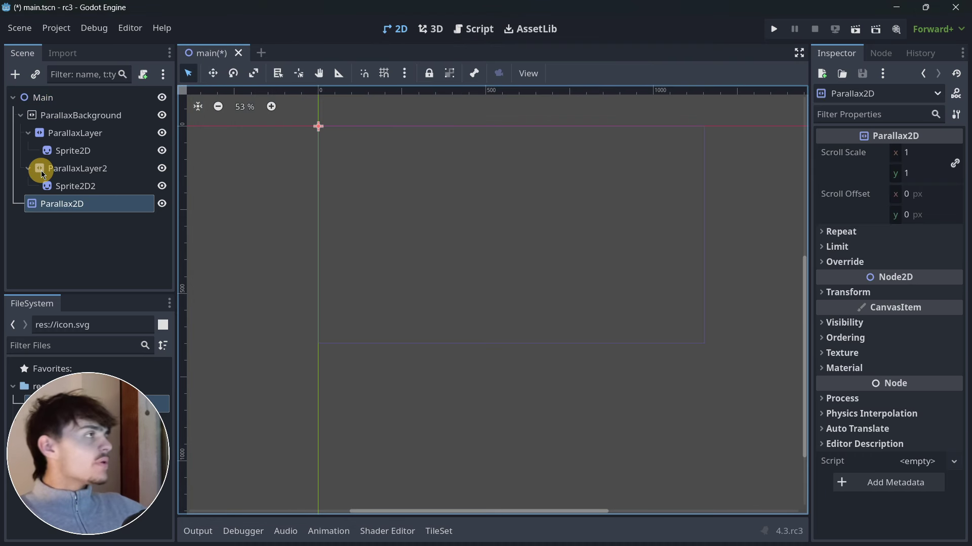
Add a ParallaxLayer directly under Main, read its configuration warning, then delete it
click(46, 98)
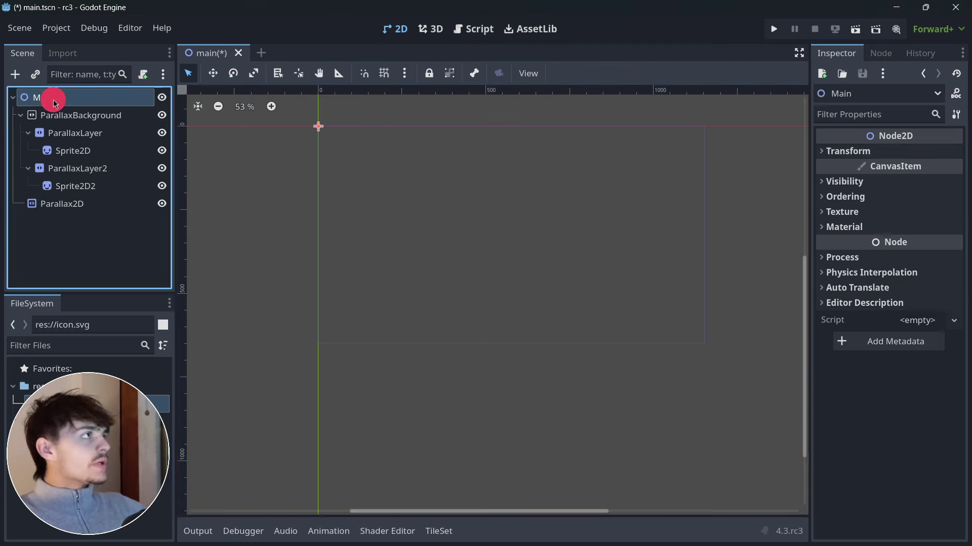
click(15, 74)
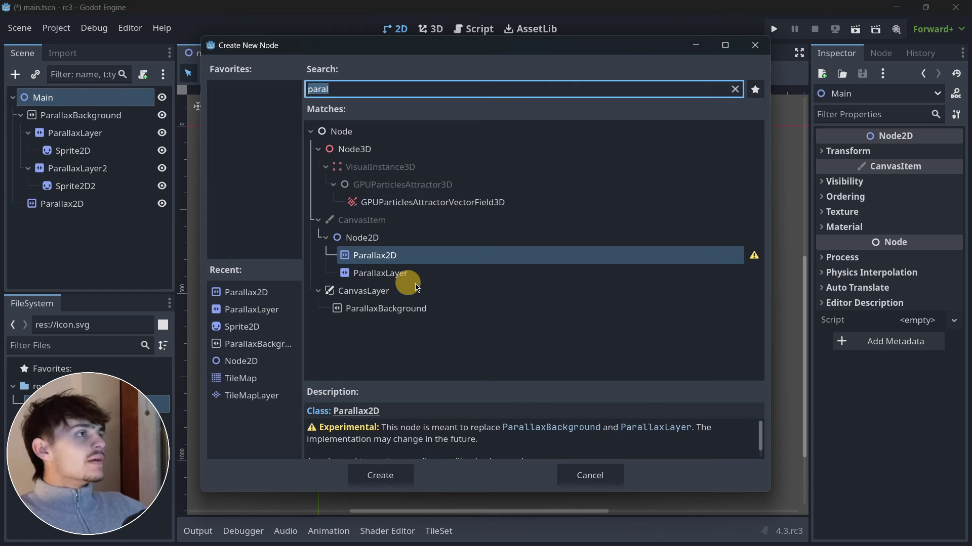
double_click(403, 268)
click(146, 221)
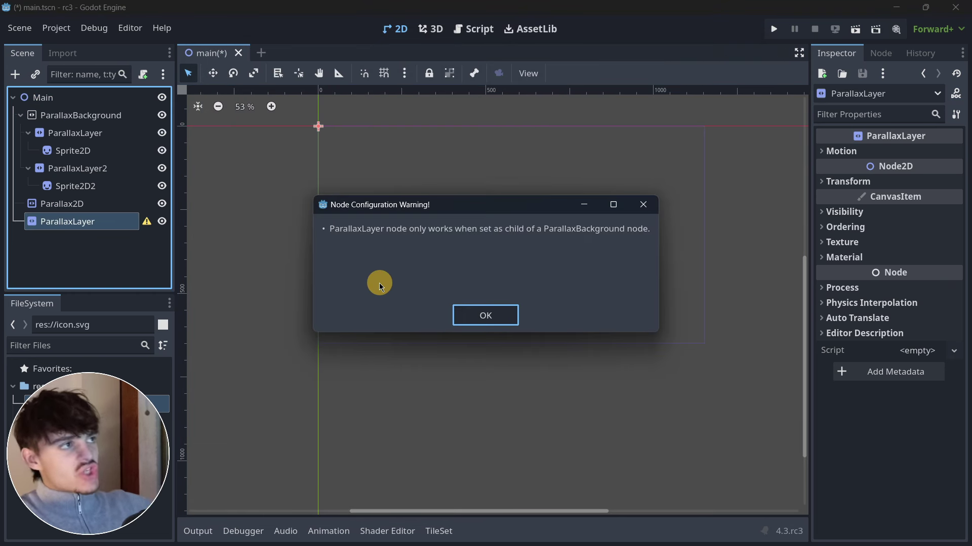
click(468, 314)
click(69, 228)
key(Delete)
key(Return)
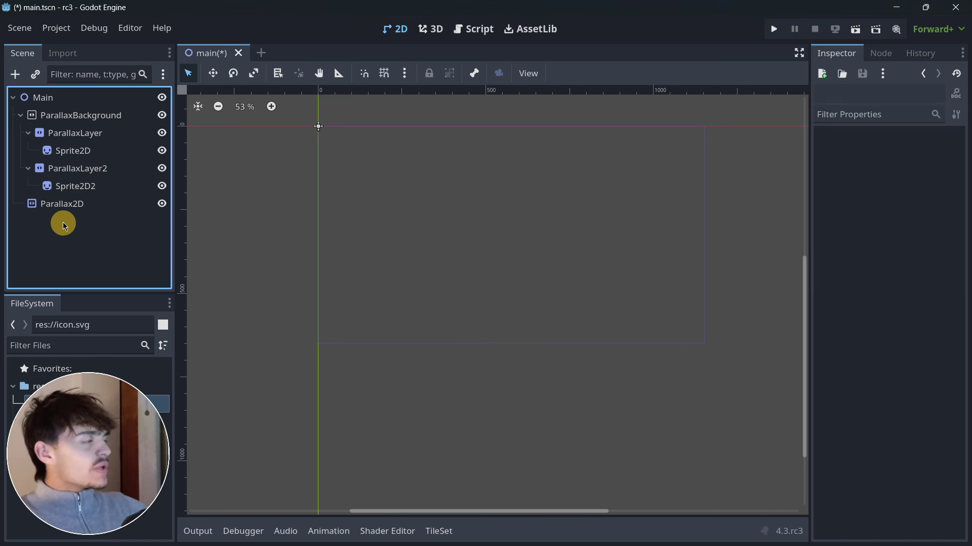
Add a Sprite2D child under the Parallax2D node
click(57, 211)
click(68, 188)
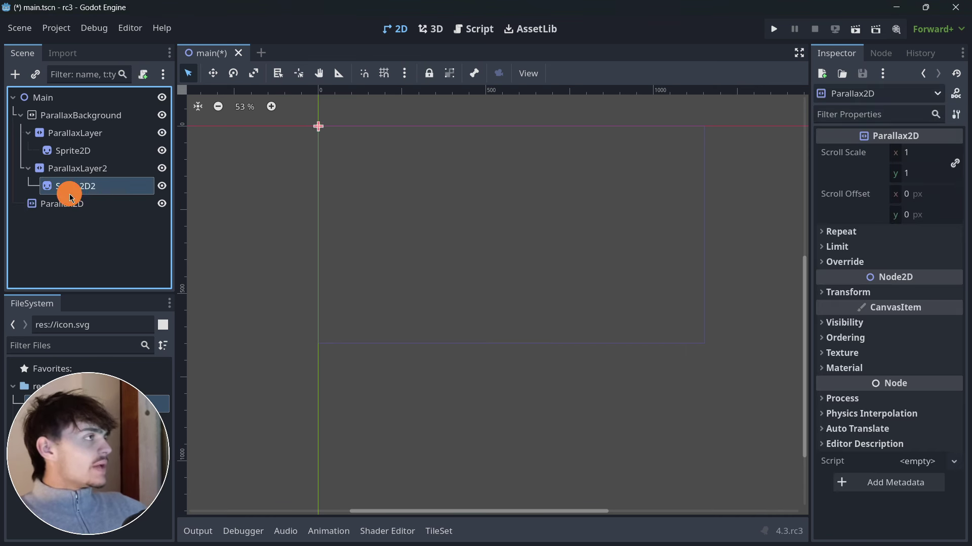
click(81, 203)
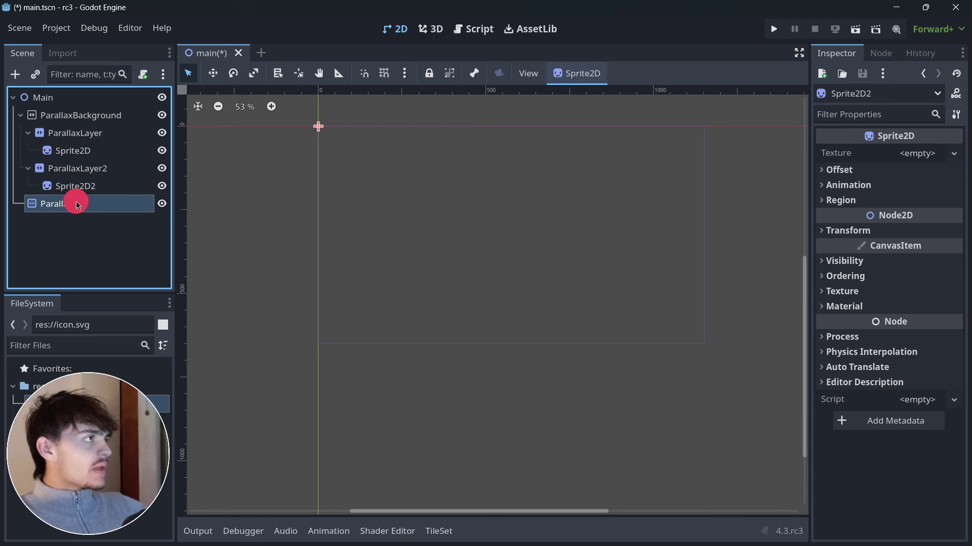
click(15, 75)
text(sprite)
key(Return)
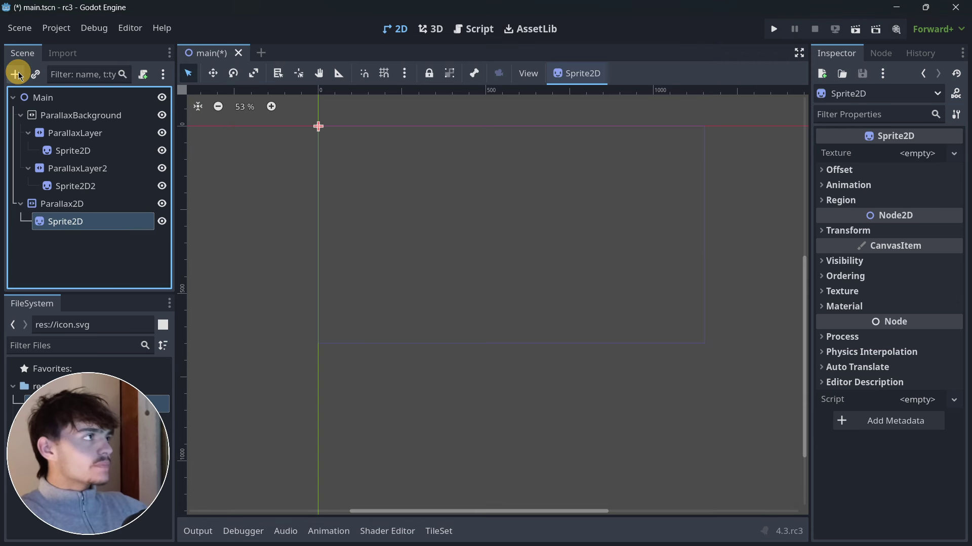
Duplicate Parallax2D together with its Sprite2D
click(44, 202)
key(ctrl+d)
key(ctrl+d)
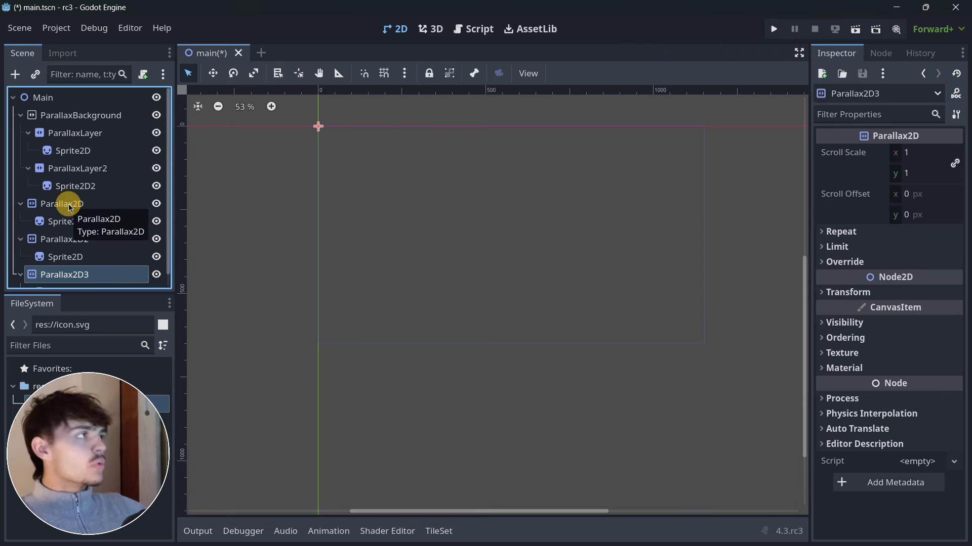
click(23, 116)
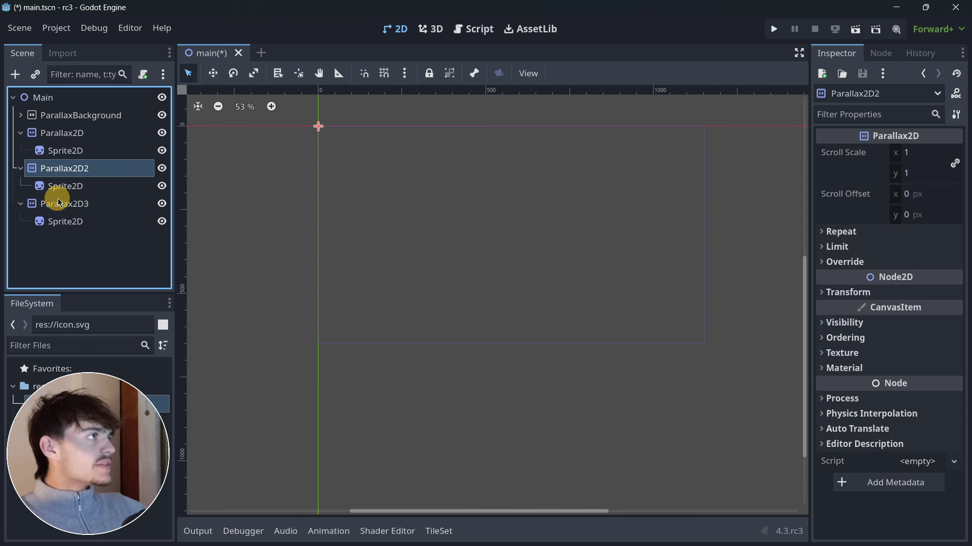
click(25, 118)
click(62, 116)
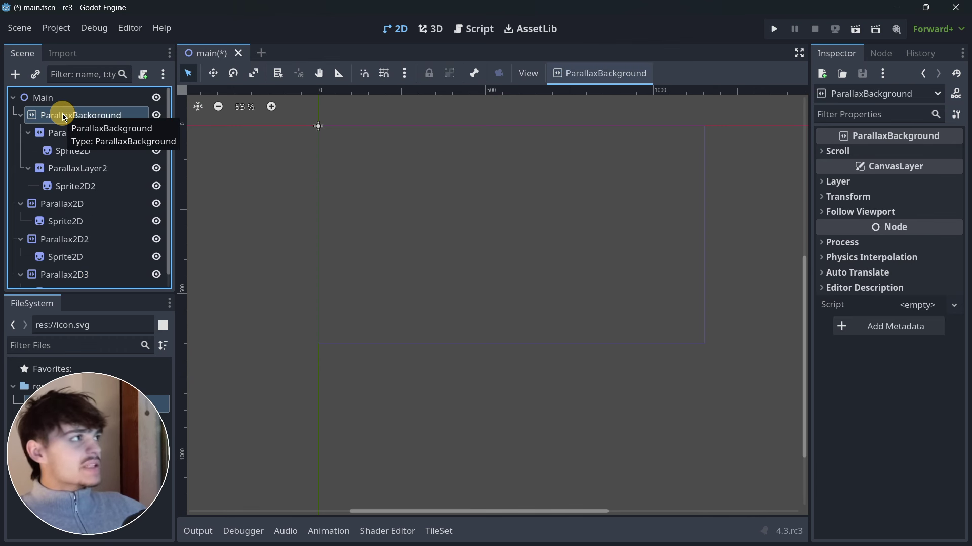
click(835, 151)
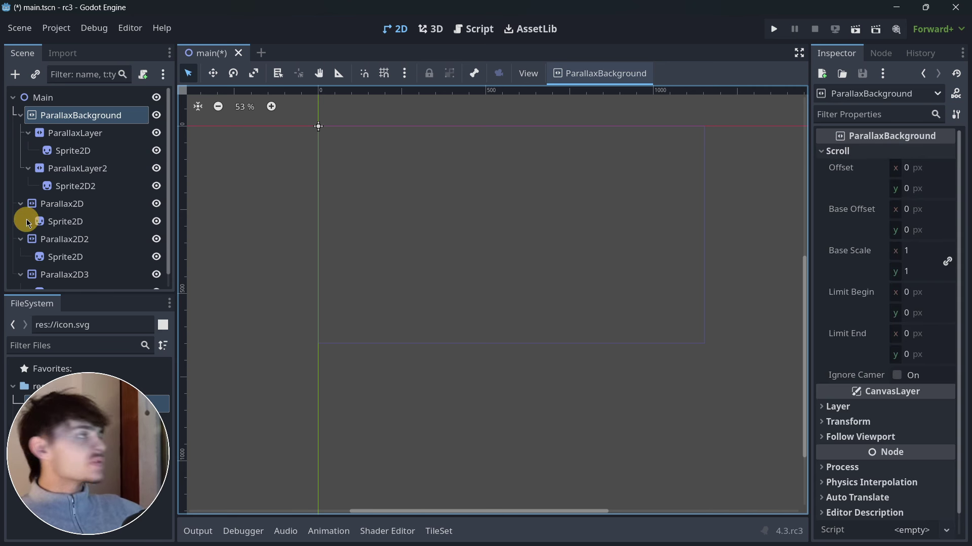
click(84, 204)
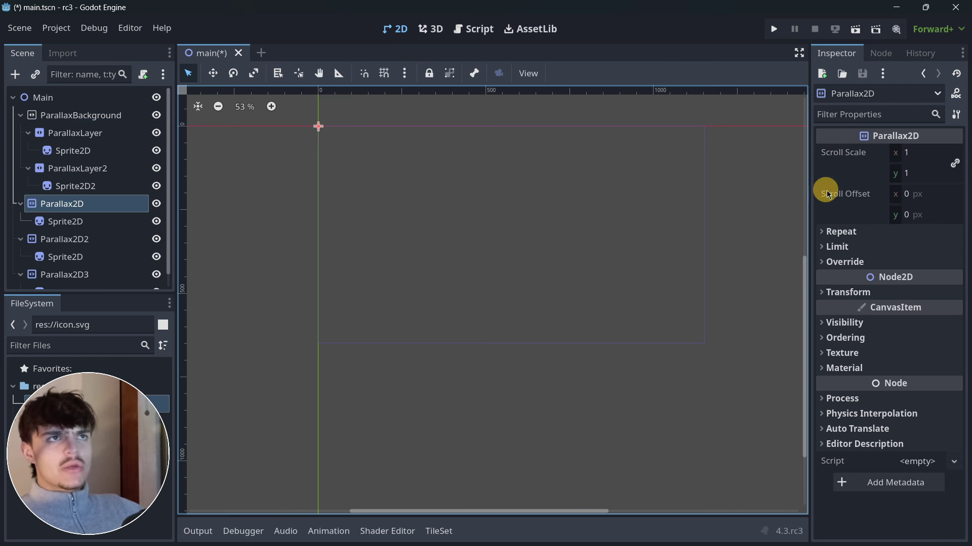
mouse_move(878, 191)
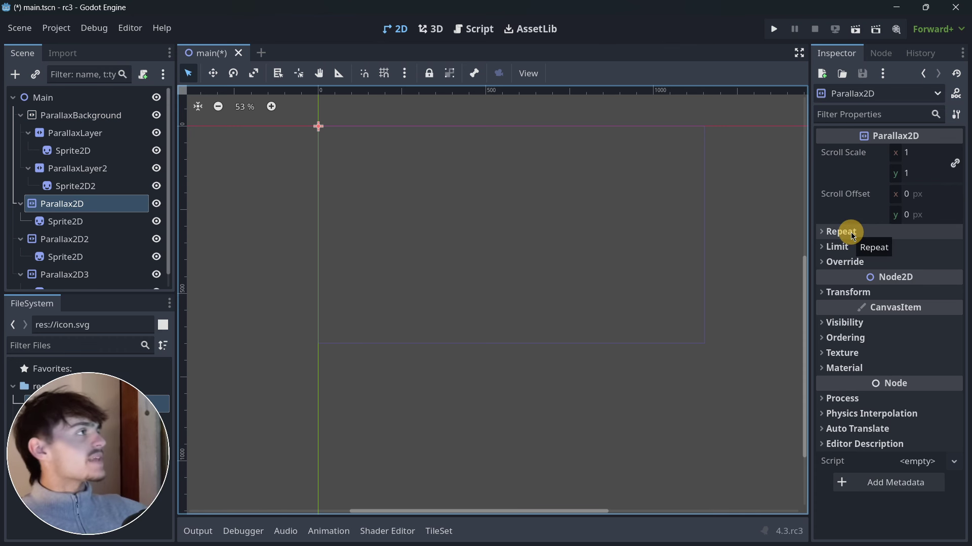
scroll(108, 200, down, 1)
Delete the three Parallax2D copies
shift+click(74, 262)
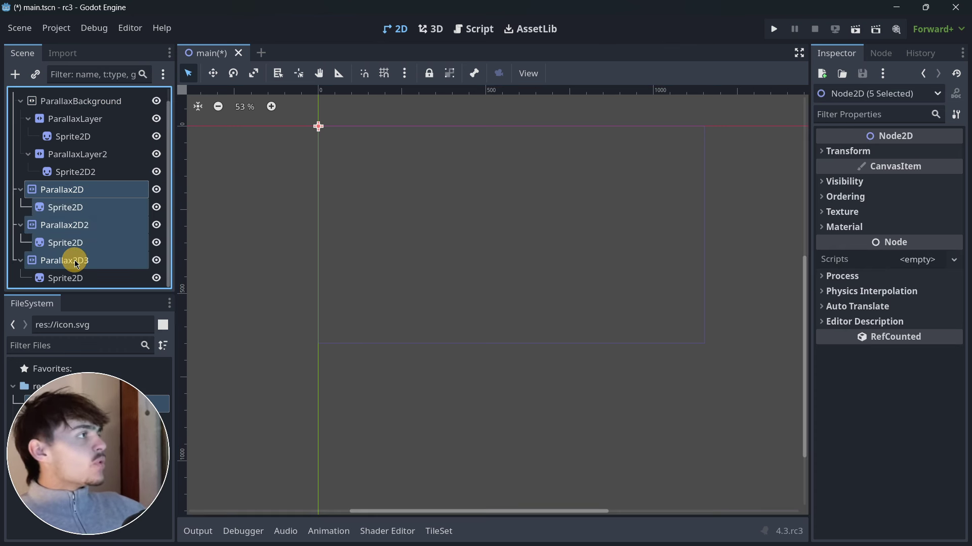
key(Delete)
key(Return)
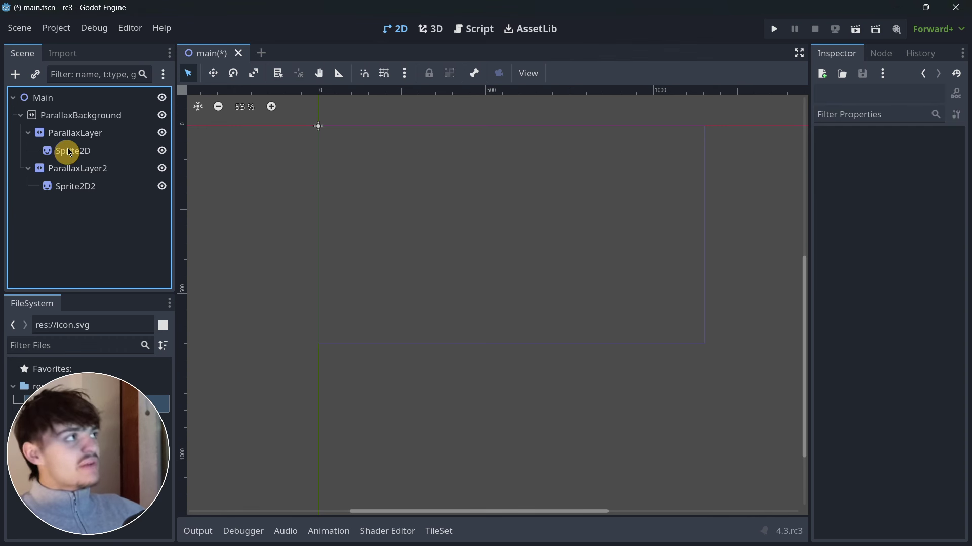
Convert ParallaxBackground to Parallax2D nodes, then remove everything under Main
click(83, 116)
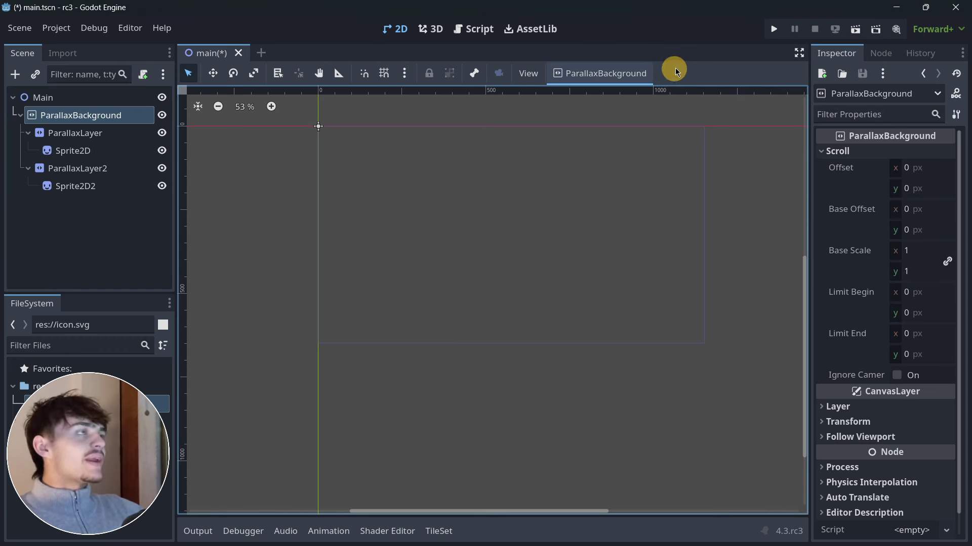
click(598, 79)
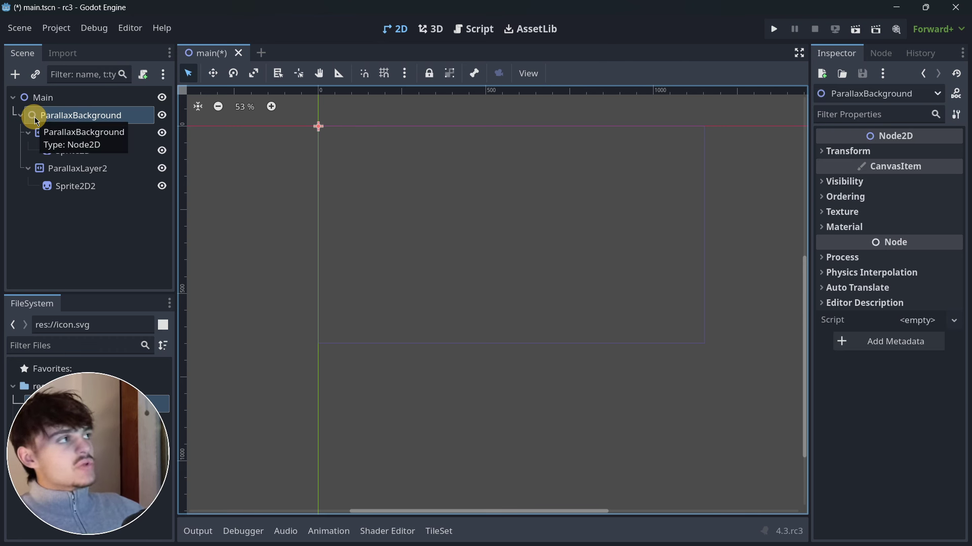
click(60, 130)
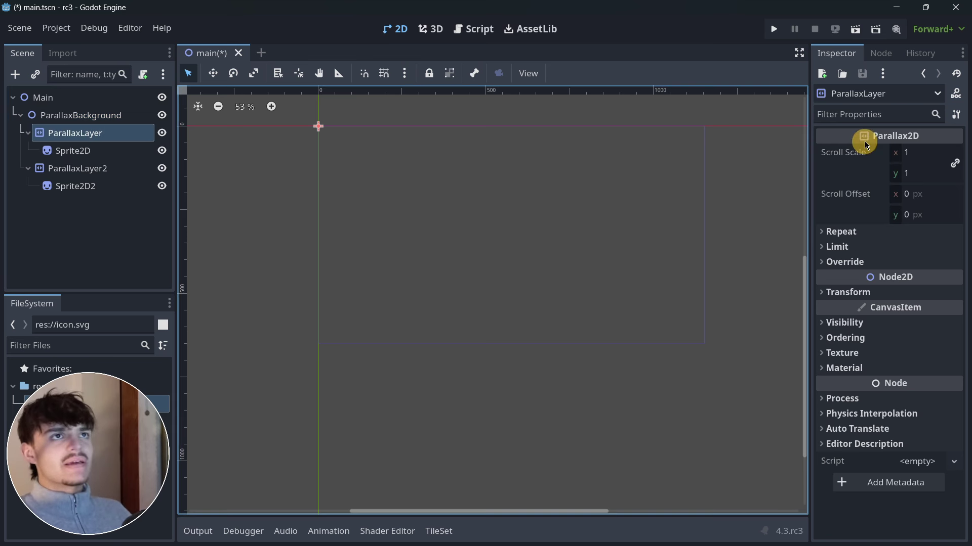
mouse_move(867, 145)
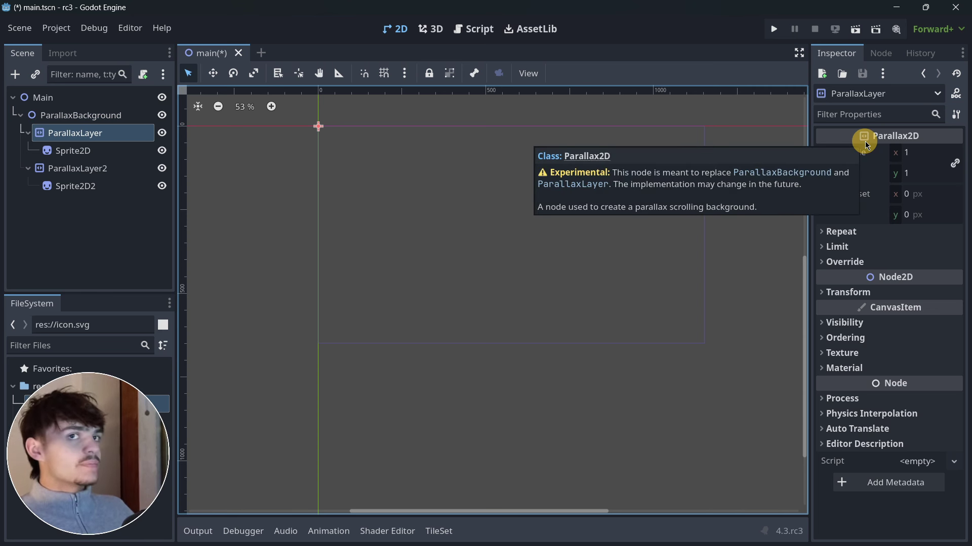
key(ctrl+z)
click(90, 114)
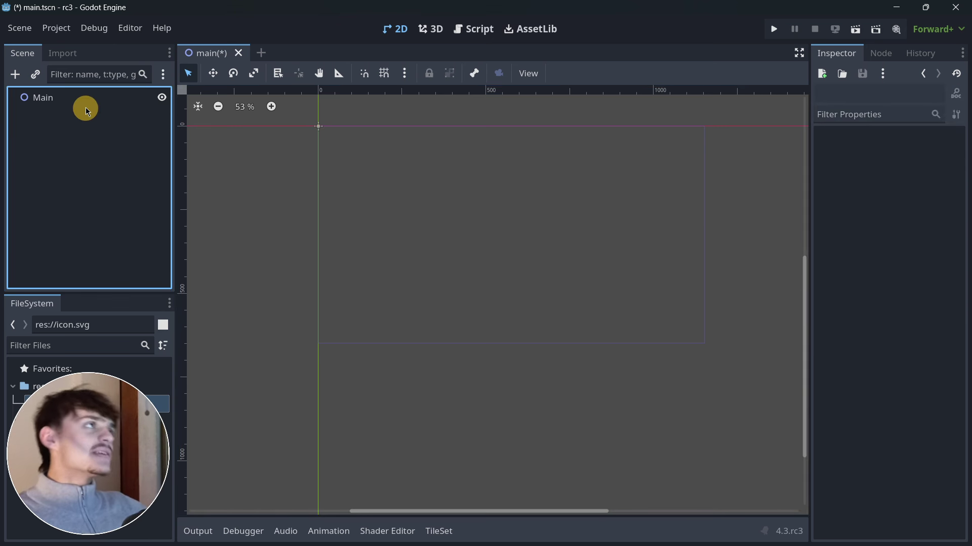
Select Main and show its Groups page with Scene Groups and Global Groups
click(77, 98)
click(878, 52)
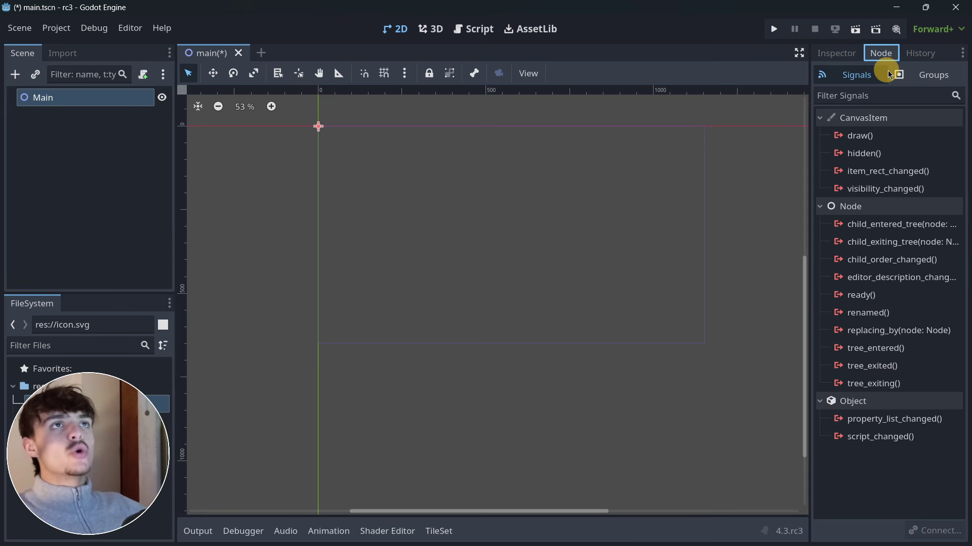
click(893, 75)
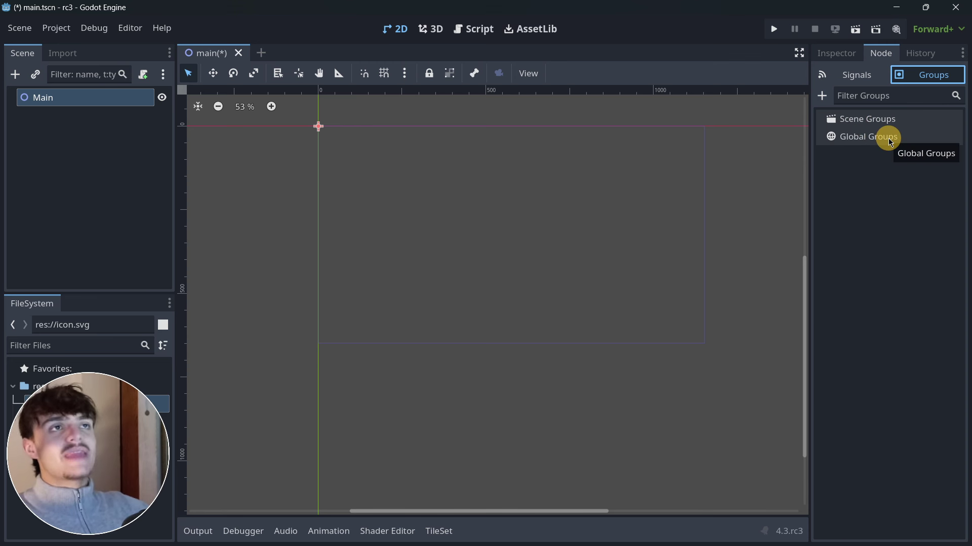
Create a scene-only group named Main, leaving Global unchecked
click(823, 95)
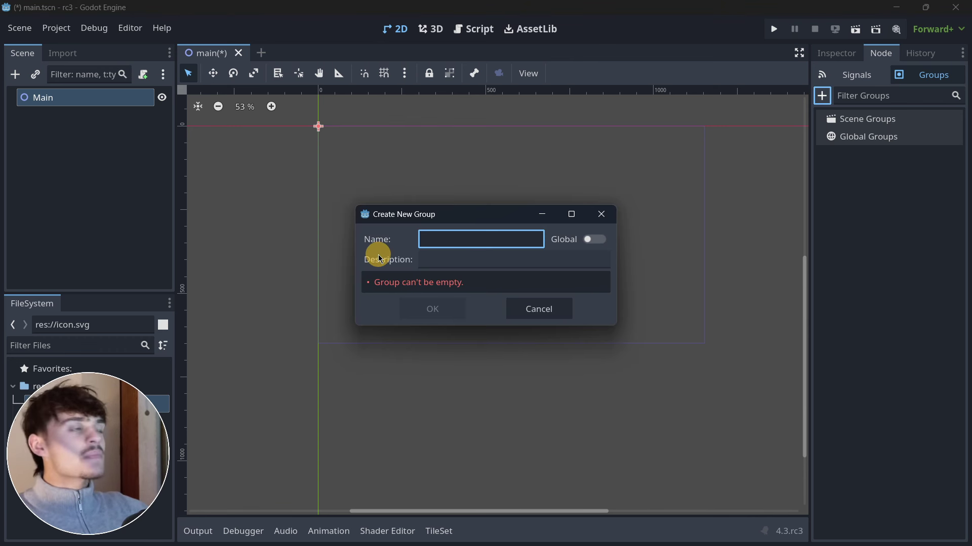
text(Main)
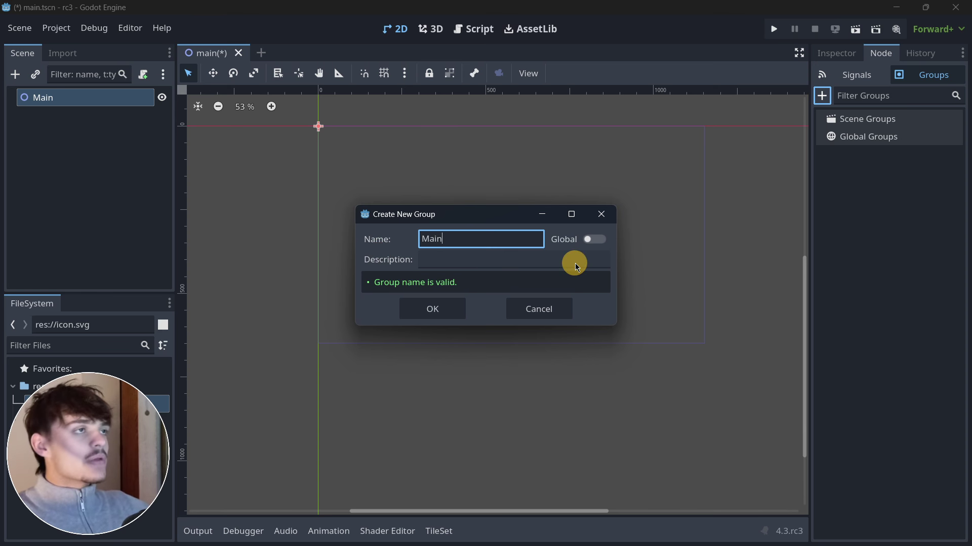
click(523, 263)
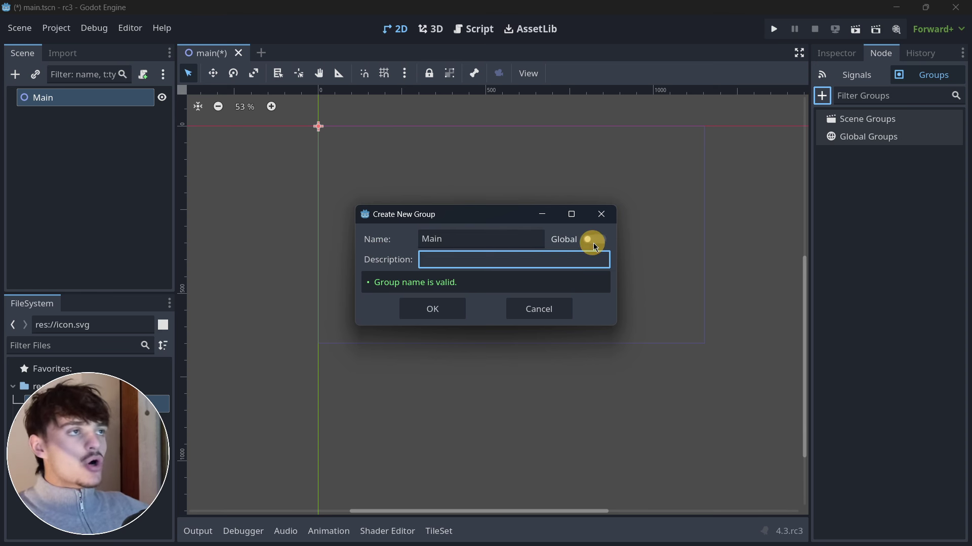
click(595, 240)
click(532, 260)
text(a)
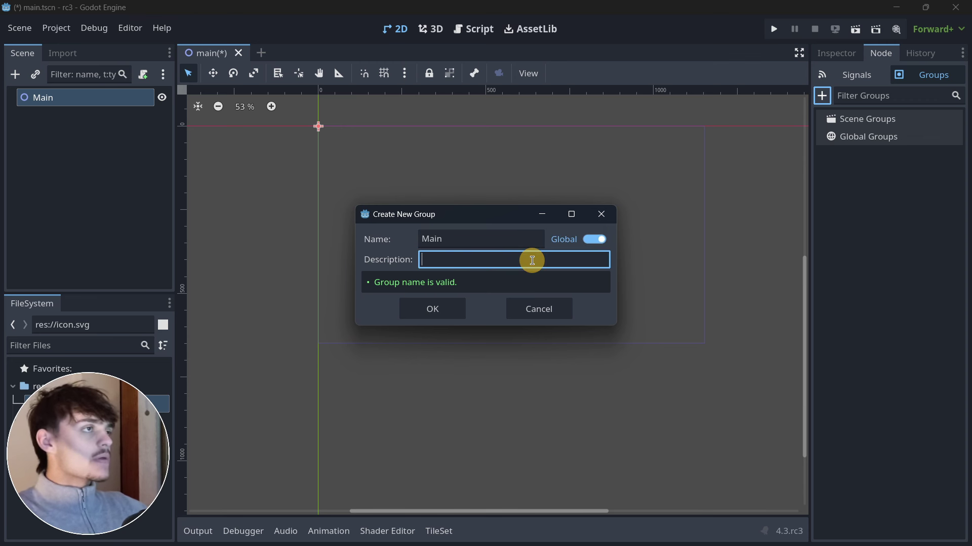
click(592, 239)
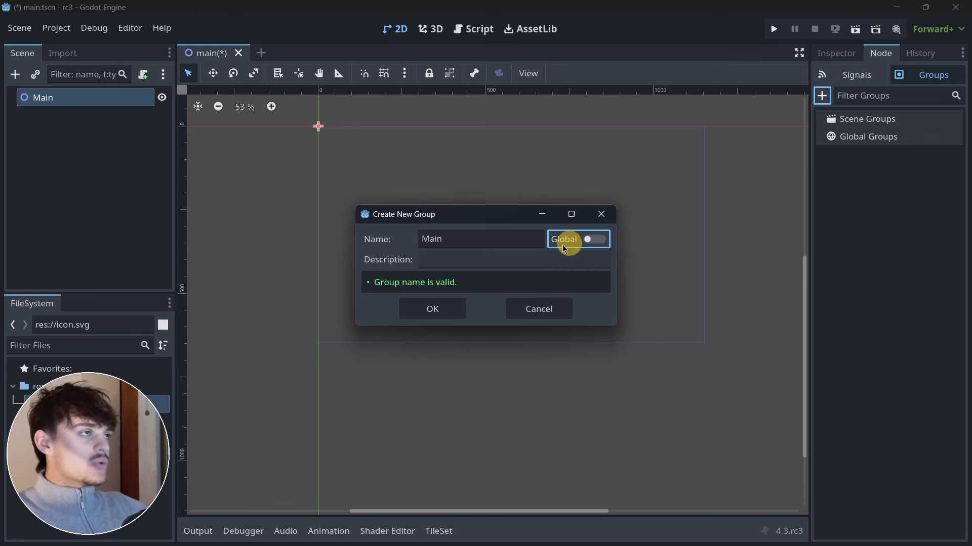
click(433, 310)
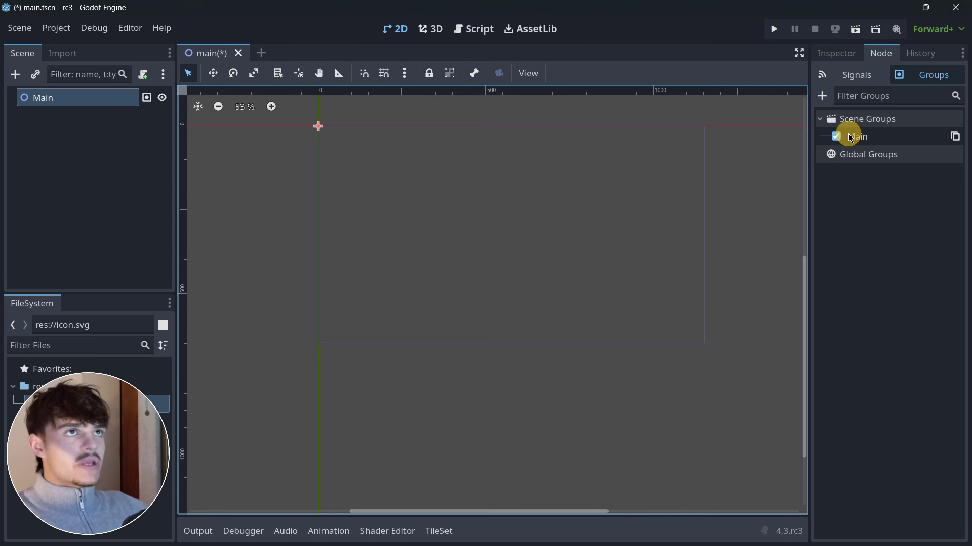
Test the group with a temporary Sprite2D, toggling its Main membership, then delete it
click(15, 75)
double_click(402, 205)
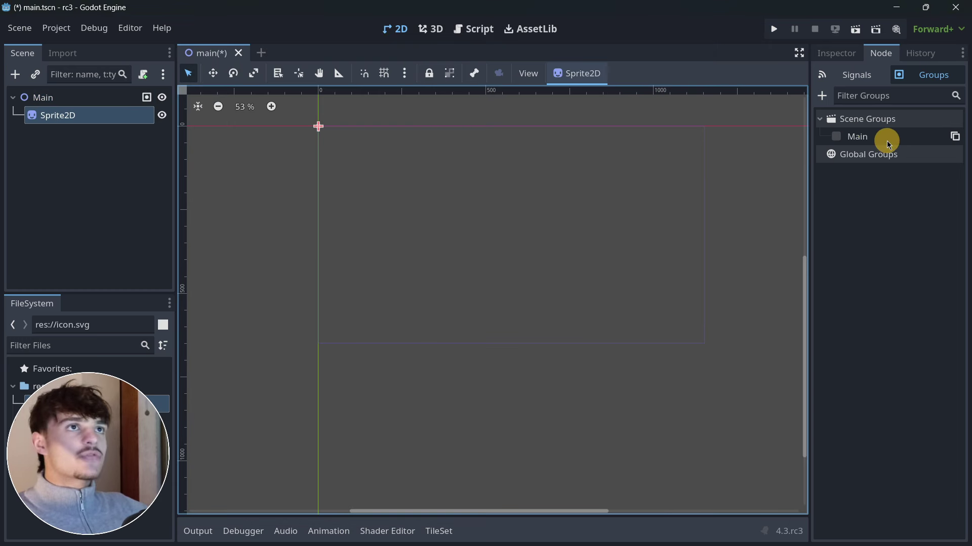
click(838, 137)
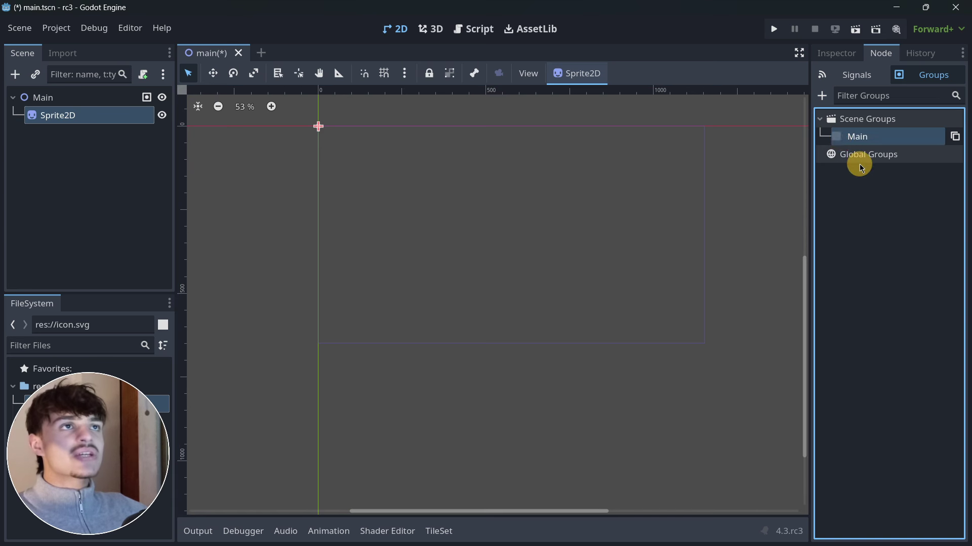
click(838, 136)
click(86, 210)
click(99, 122)
key(Delete)
key(Return)
Select Main, then switch to the script editor and back to the 2D view
click(52, 106)
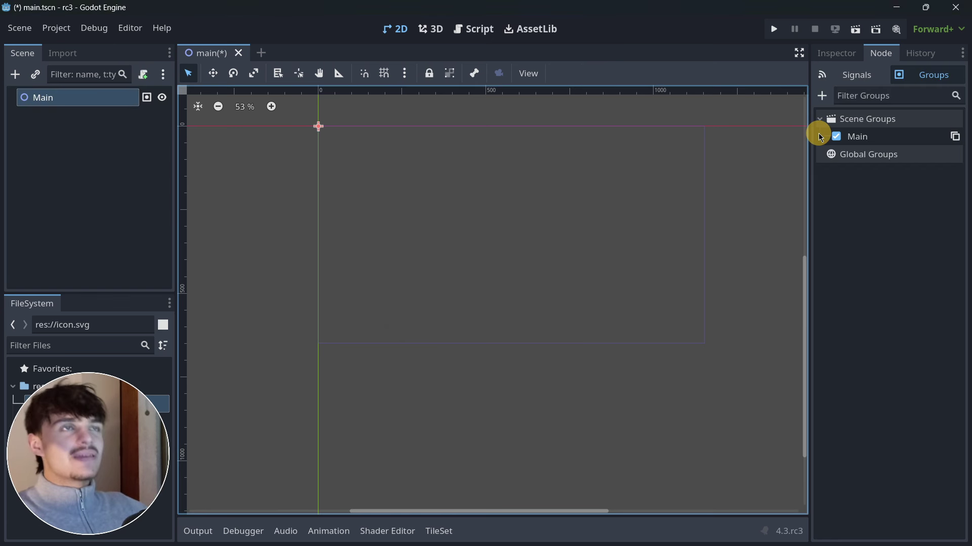
click(955, 141)
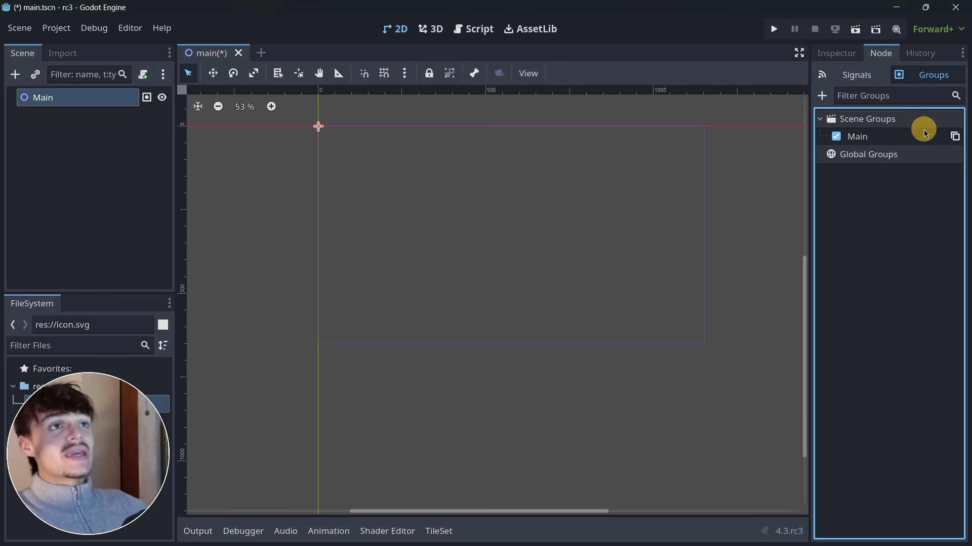
click(473, 29)
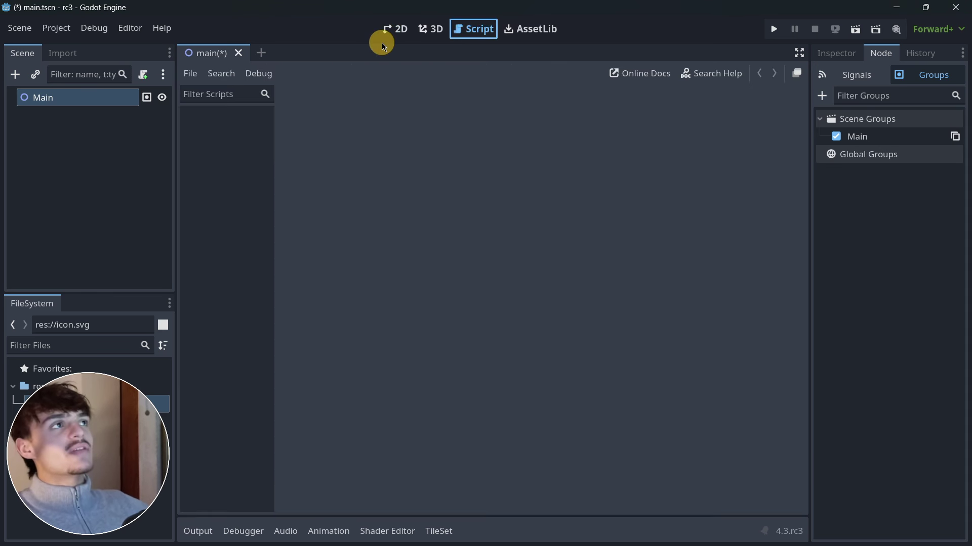
click(396, 28)
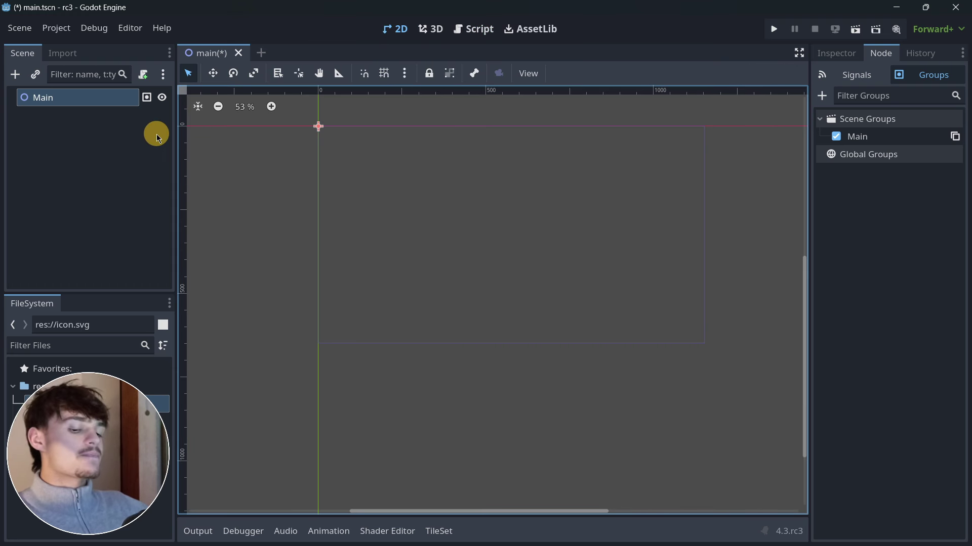
Create a new scene with a Node2D root, then return to the main scene
click(262, 53)
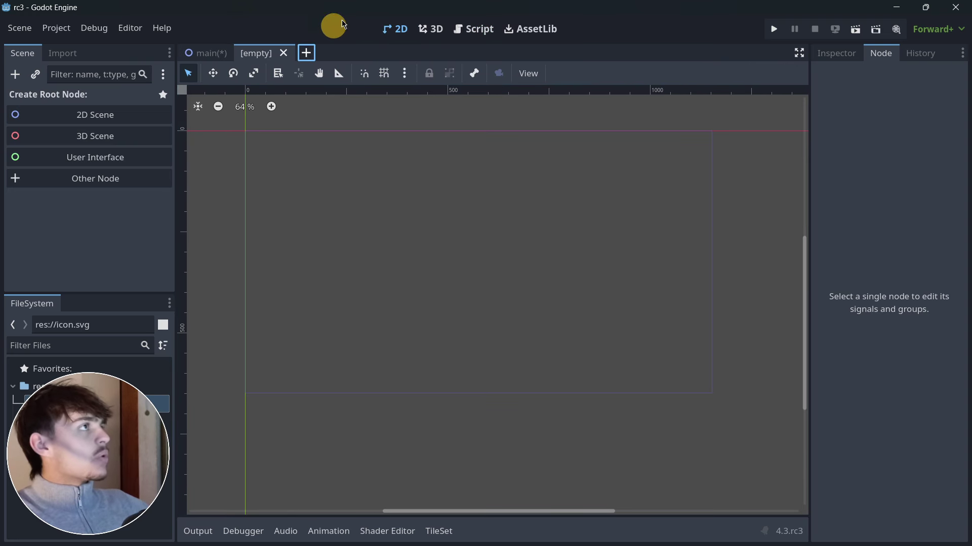
click(119, 114)
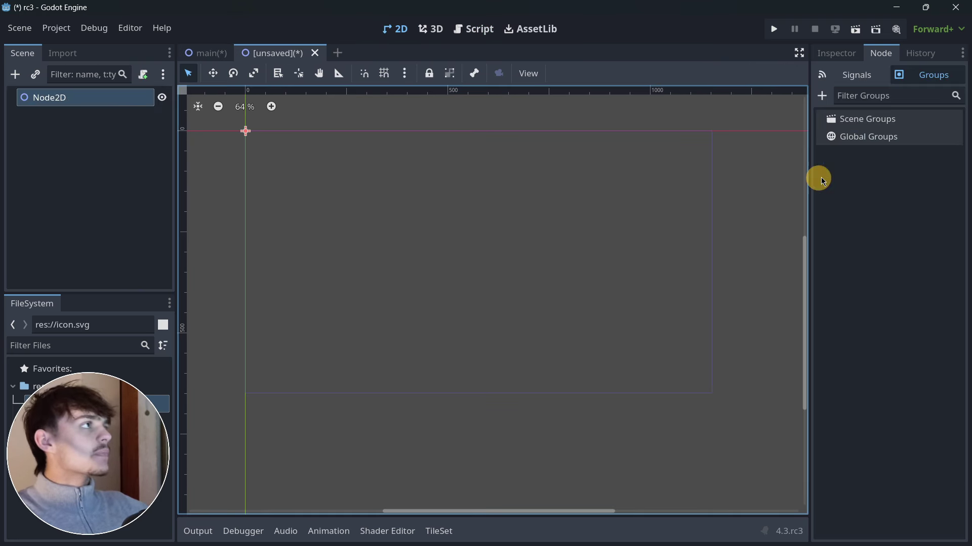
click(223, 52)
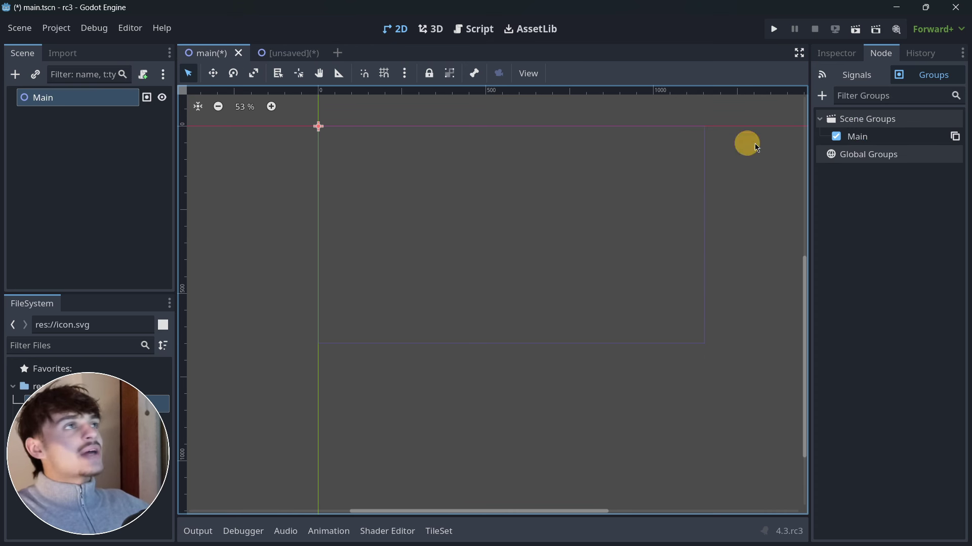
Create a global group named Global with description 'This is globa' and view it in the Node2D scene
click(820, 96)
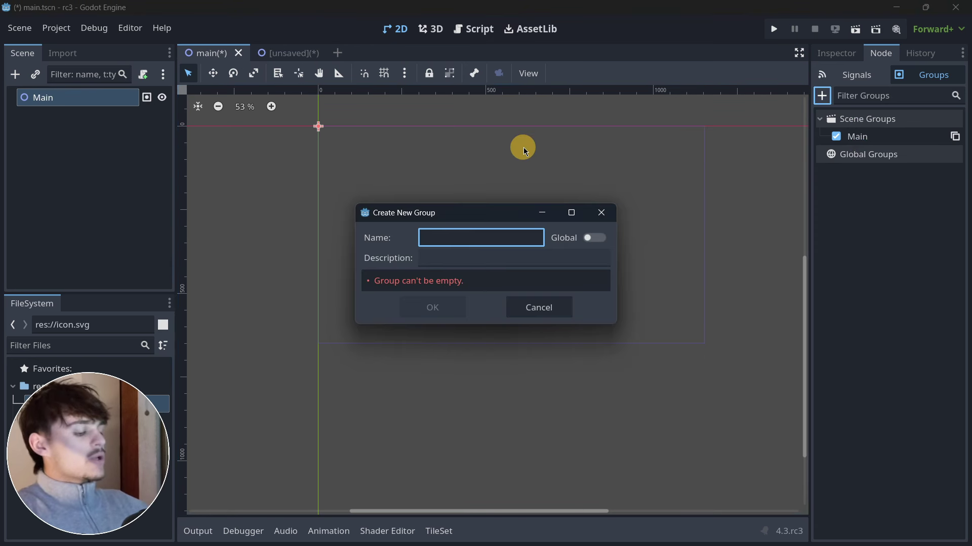
text(Globa)
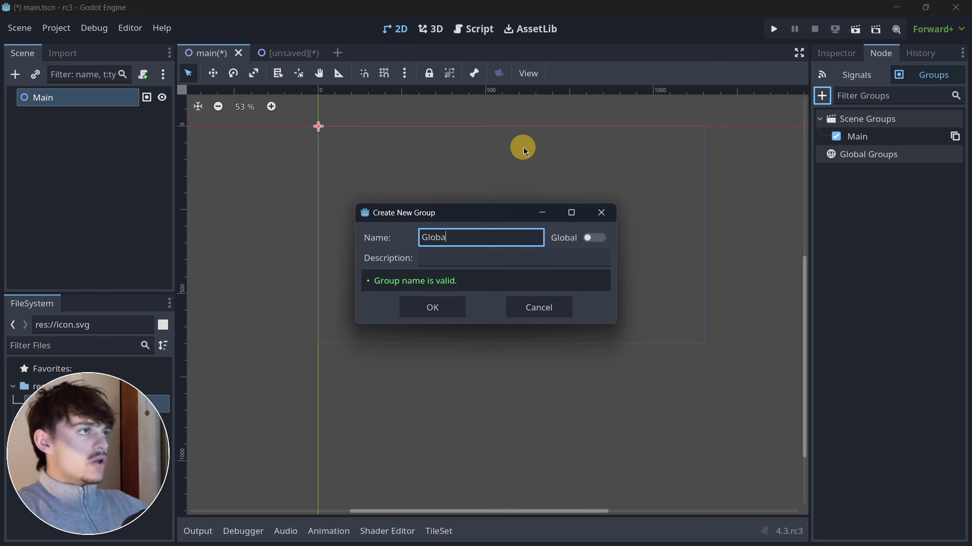
text(l)
click(595, 239)
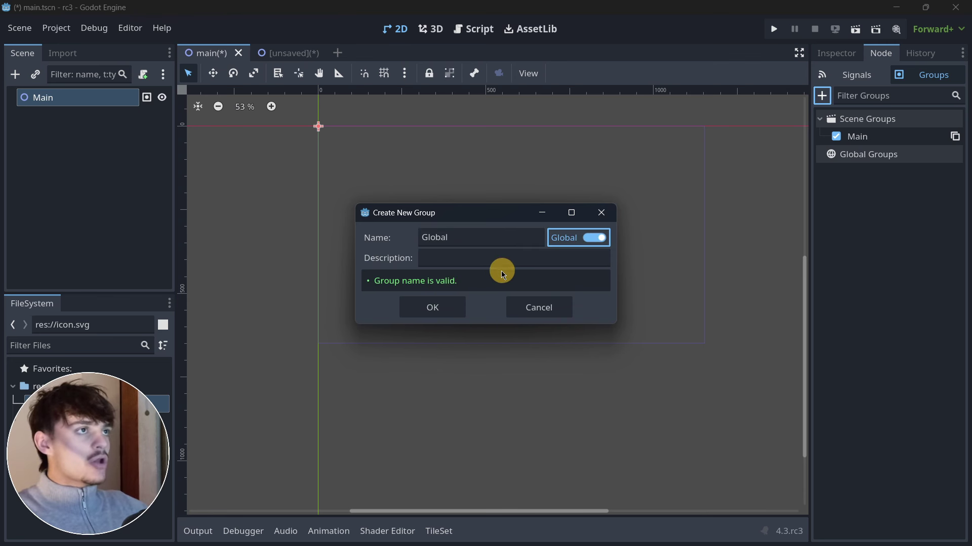
click(486, 261)
text(This is )
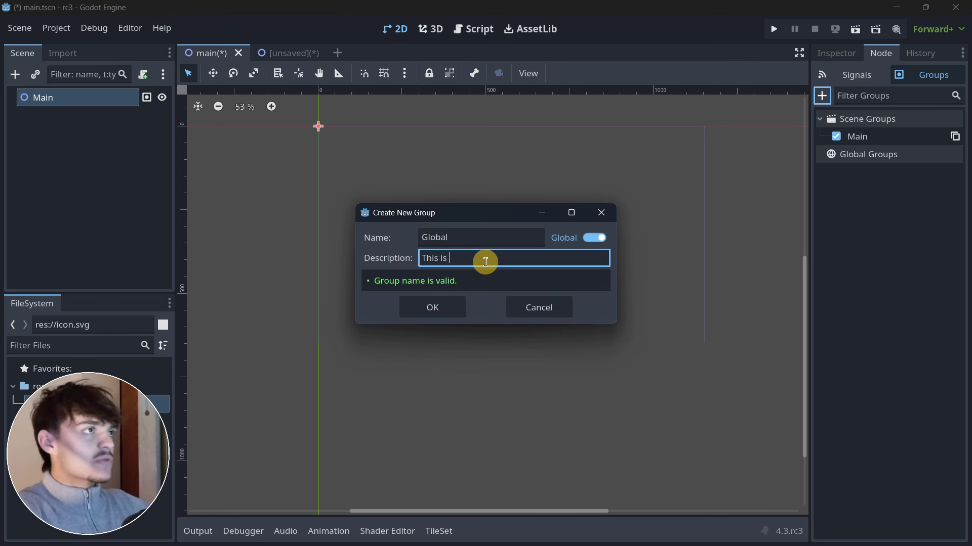
text(globa)
key(Return)
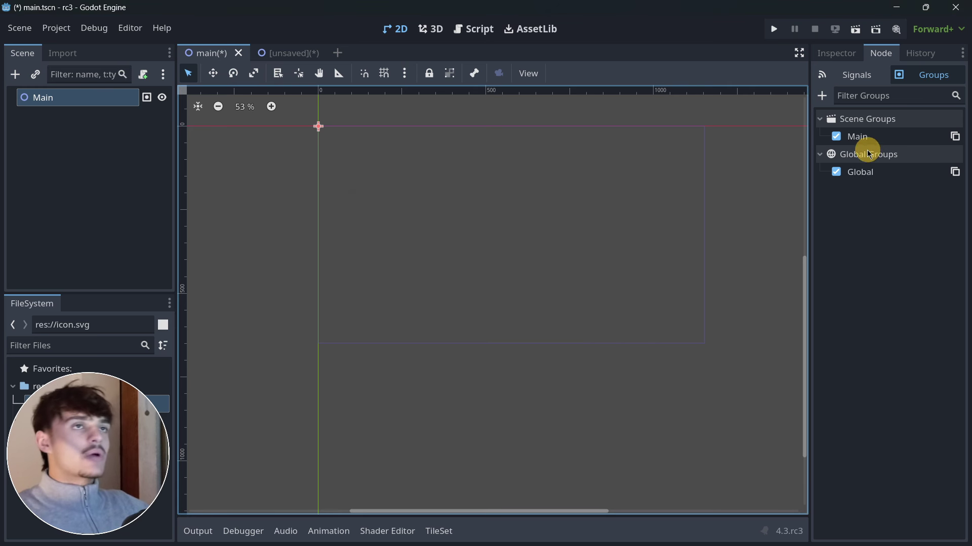
click(275, 53)
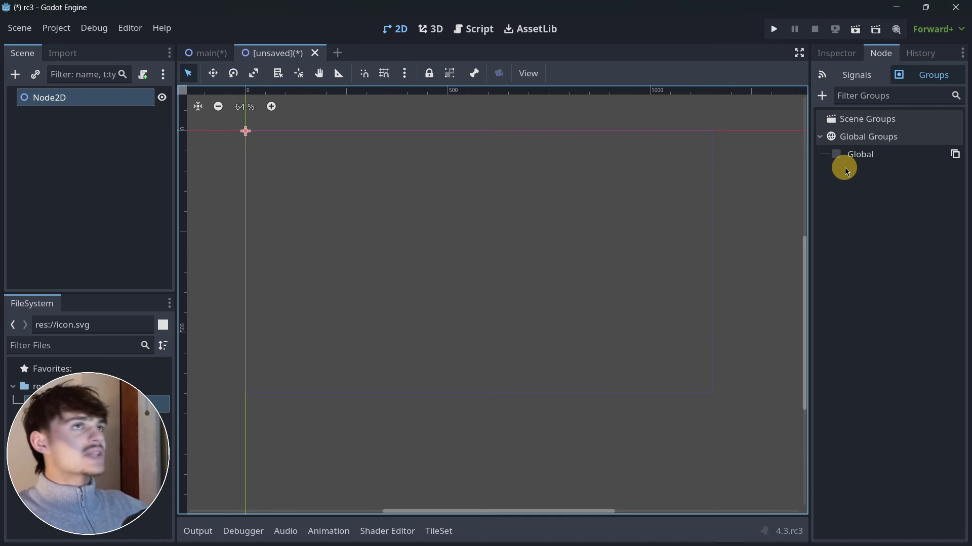
click(818, 182)
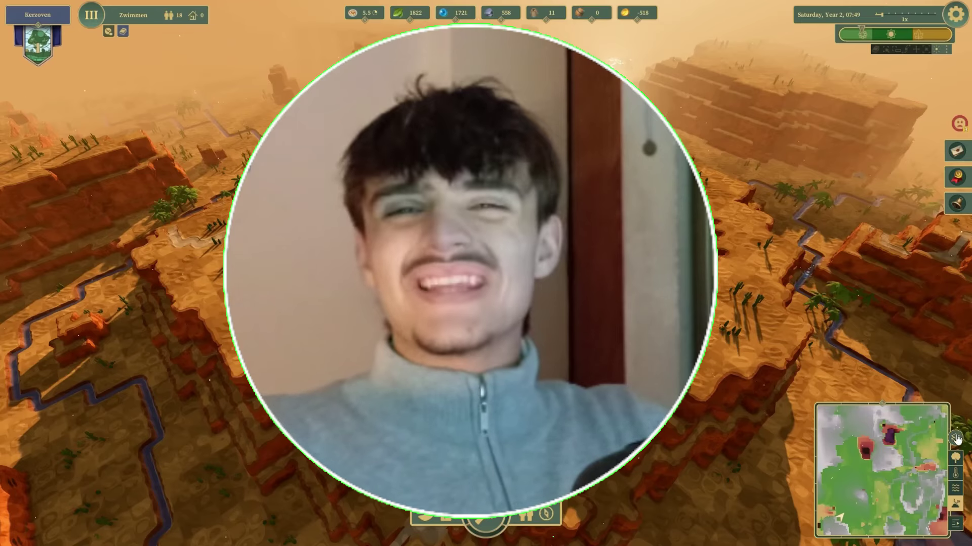
click(956, 439)
click(955, 489)
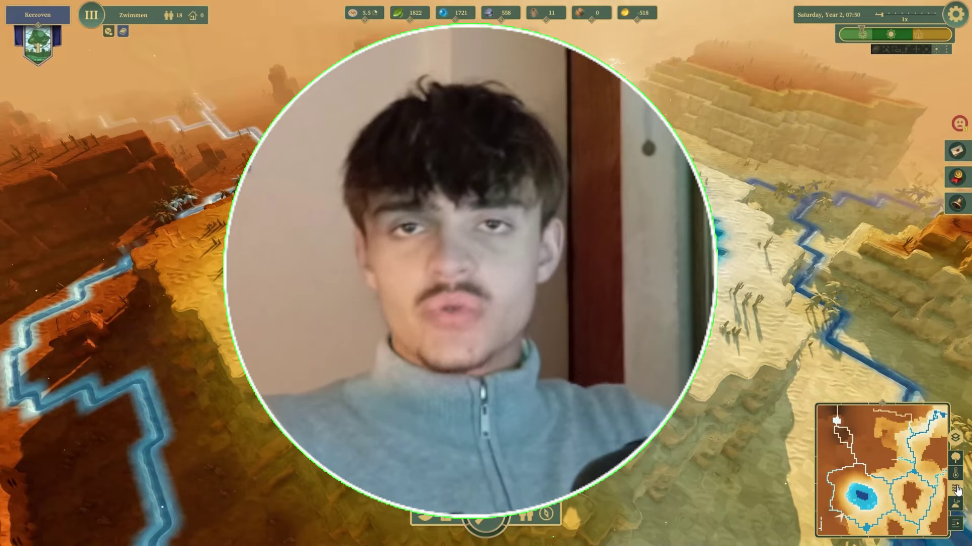